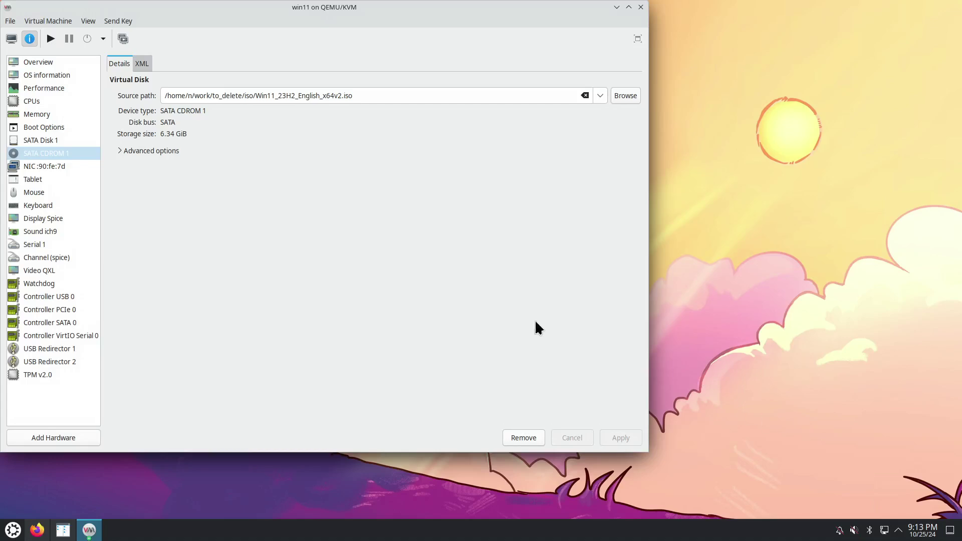
Review the VM's console, its 500 GiB virtual disk and the CD-ROM's current ISO source.
{"action": "left_click", "coordinate": [12, 40]}
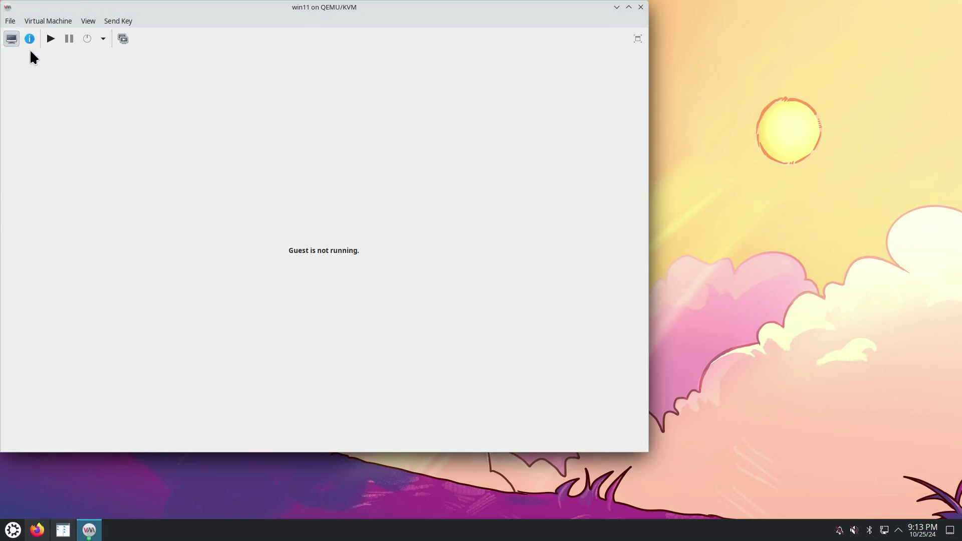
{"action": "left_click", "coordinate": [29, 39]}
{"action": "left_click", "coordinate": [56, 138]}
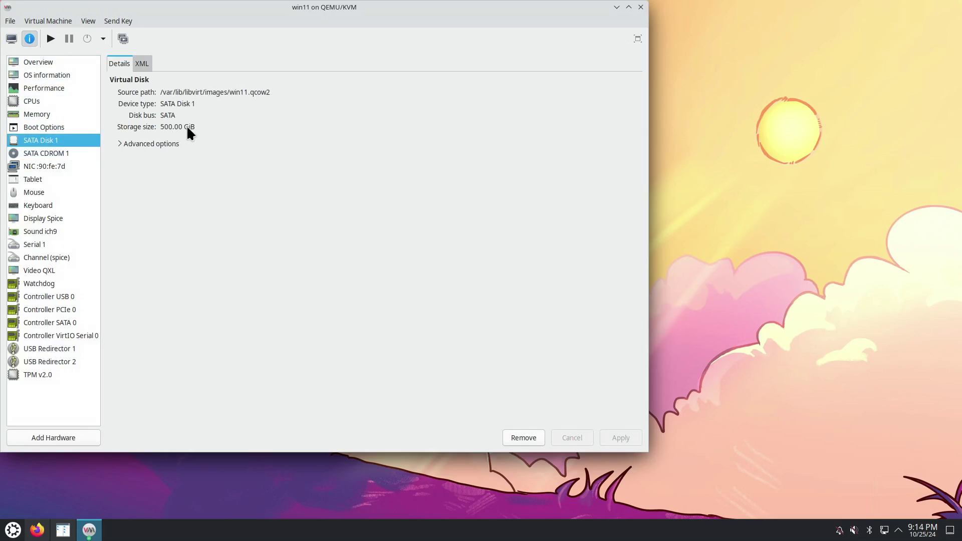
{"action": "left_click", "coordinate": [66, 151]}
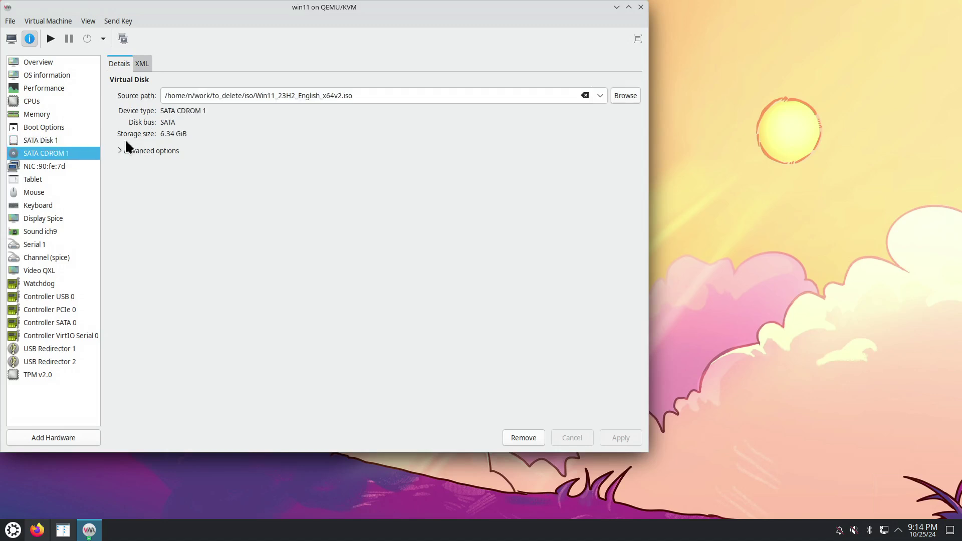
Load ubuntu-24.04.1-desktop-amd64.iso from the n_iso pool into the CD-ROM and apply it.
{"action": "left_click", "coordinate": [629, 96]}
{"action": "left_click", "coordinate": [188, 144]}
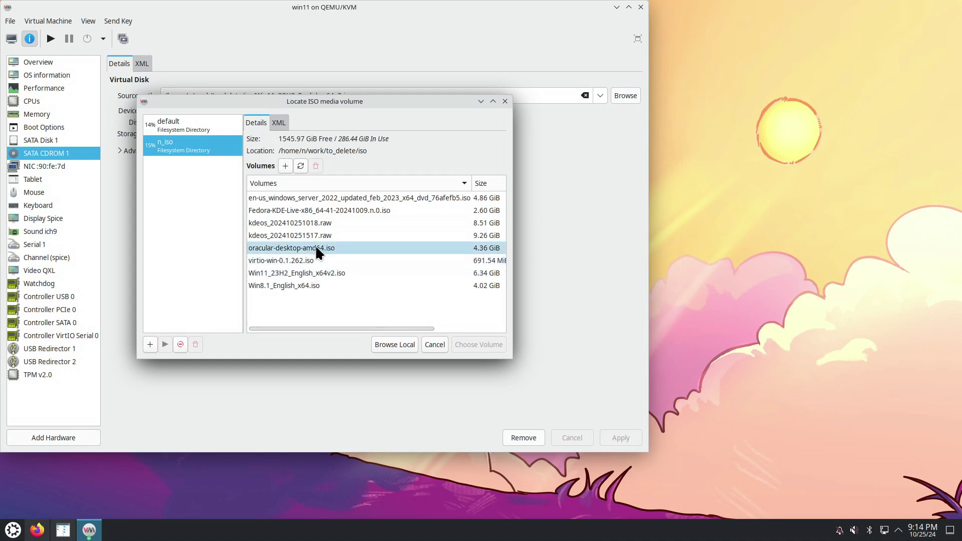
{"action": "left_click", "coordinate": [300, 167]}
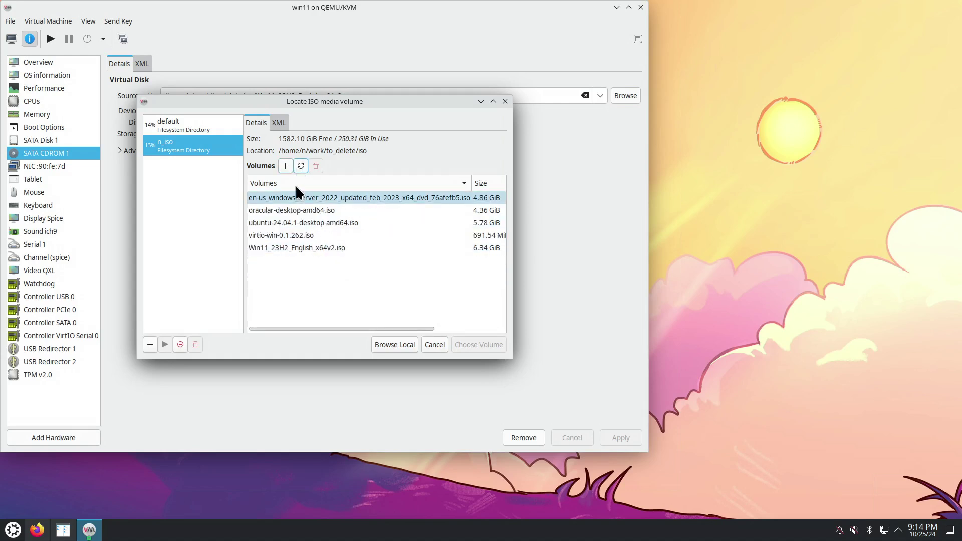
{"action": "left_click", "coordinate": [297, 224]}
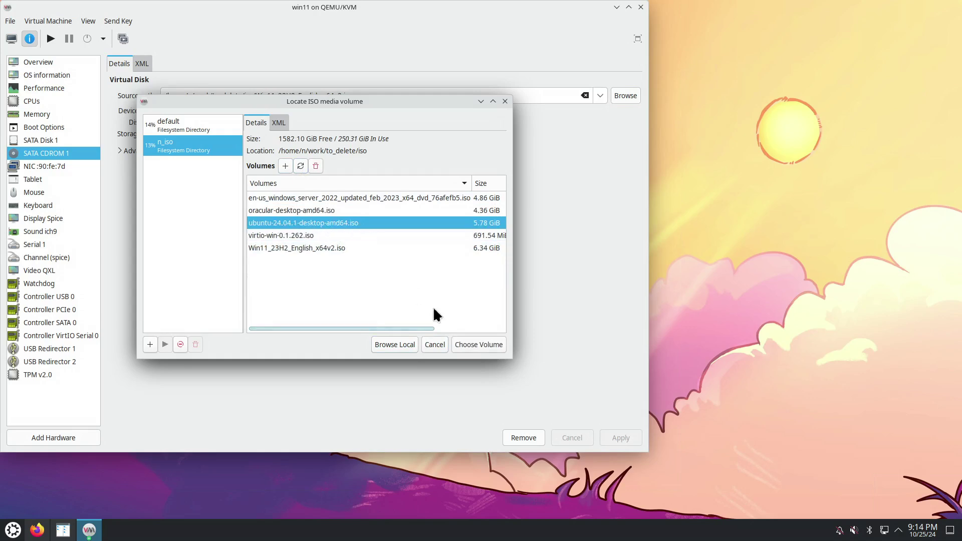
{"action": "left_click", "coordinate": [479, 346]}
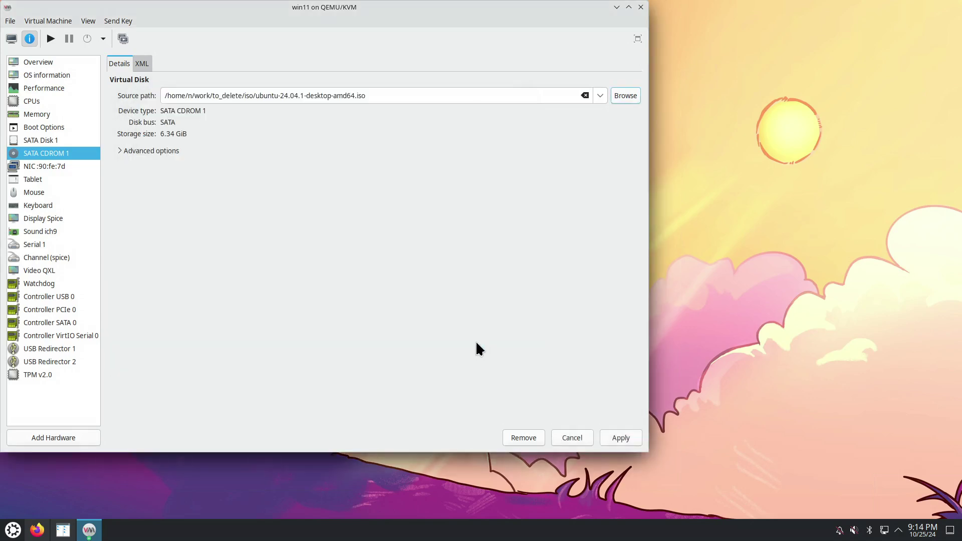
{"action": "left_click", "coordinate": [50, 140]}
{"action": "left_click", "coordinate": [354, 281]}
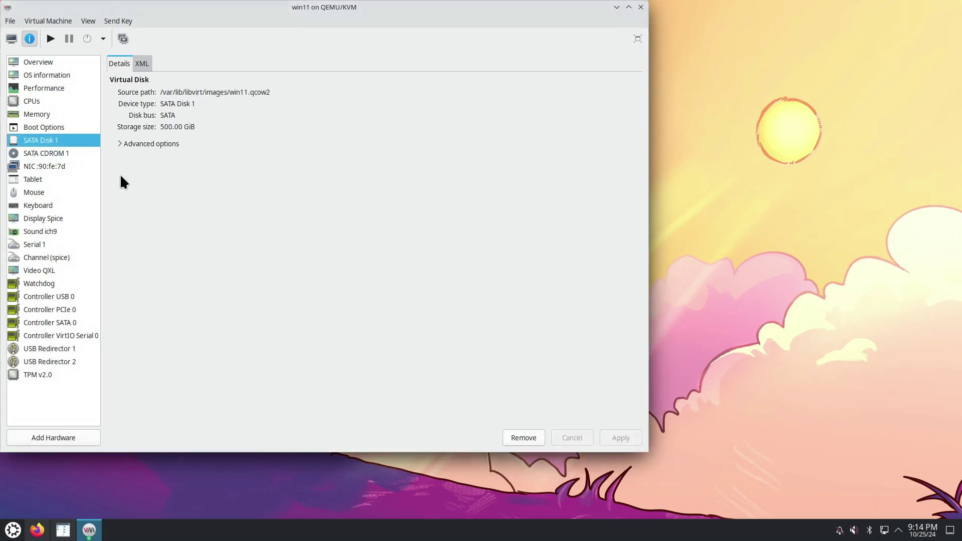
Enable SATA CDROM 1 and disable SATA Disk 1 in Boot Options, then apply the new order.
{"action": "left_click", "coordinate": [44, 126]}
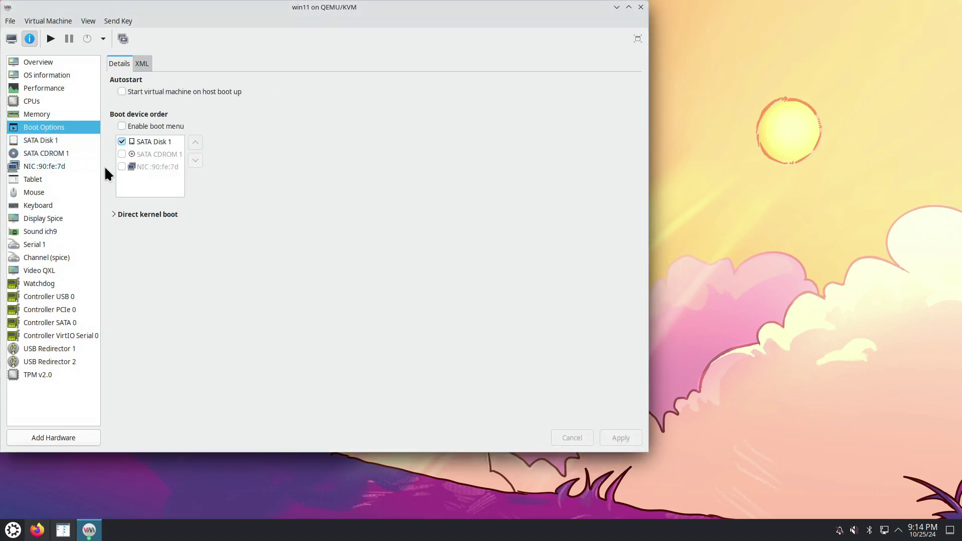
{"action": "left_click", "coordinate": [121, 154]}
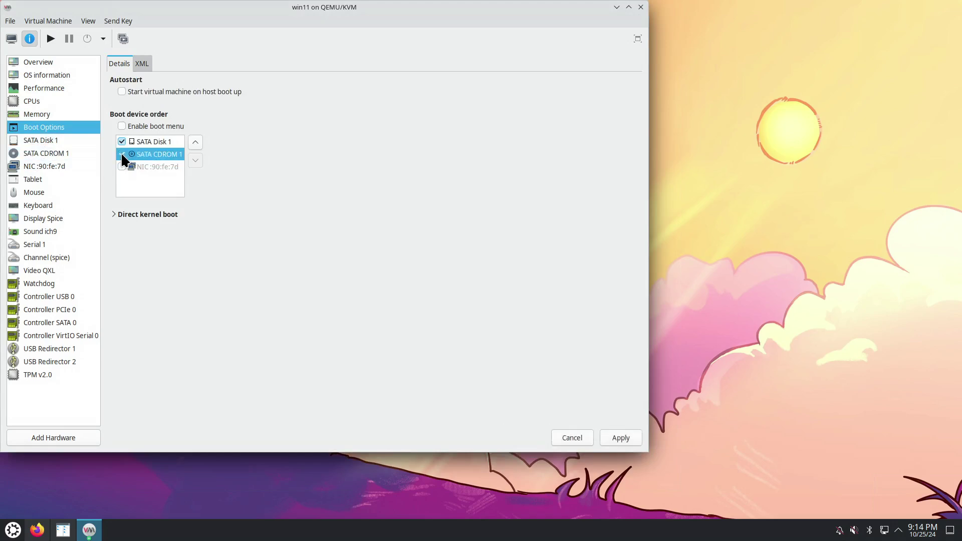
{"action": "left_click", "coordinate": [122, 140]}
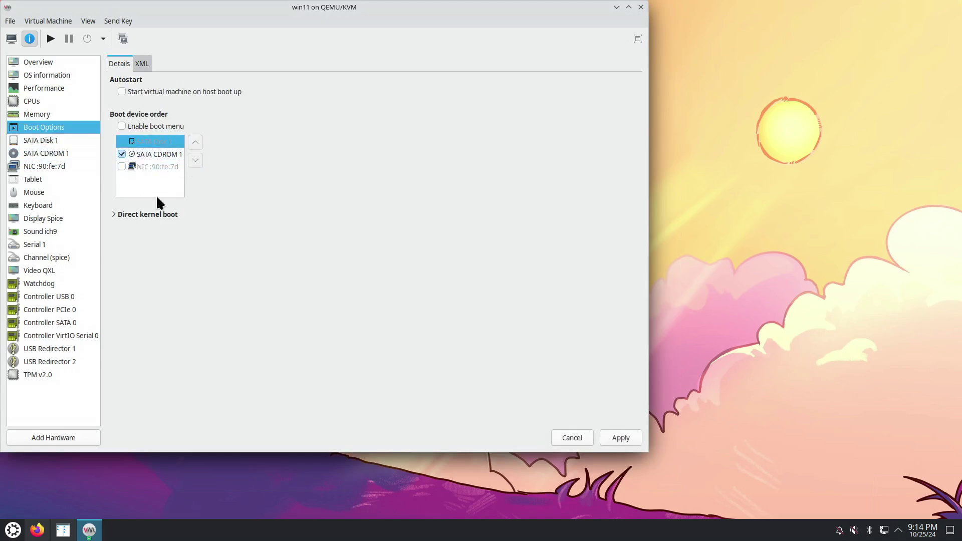
{"action": "left_click", "coordinate": [61, 139]}
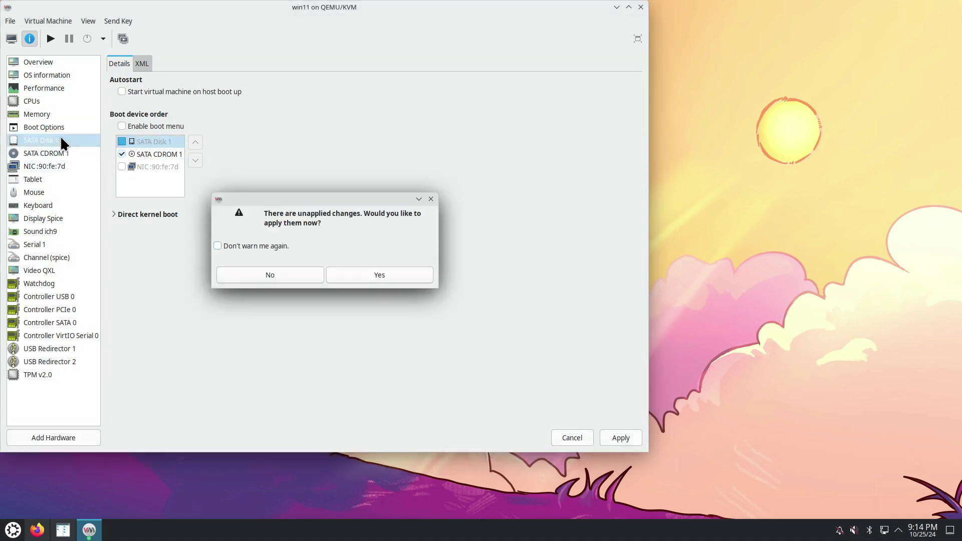
{"action": "left_click", "coordinate": [368, 269]}
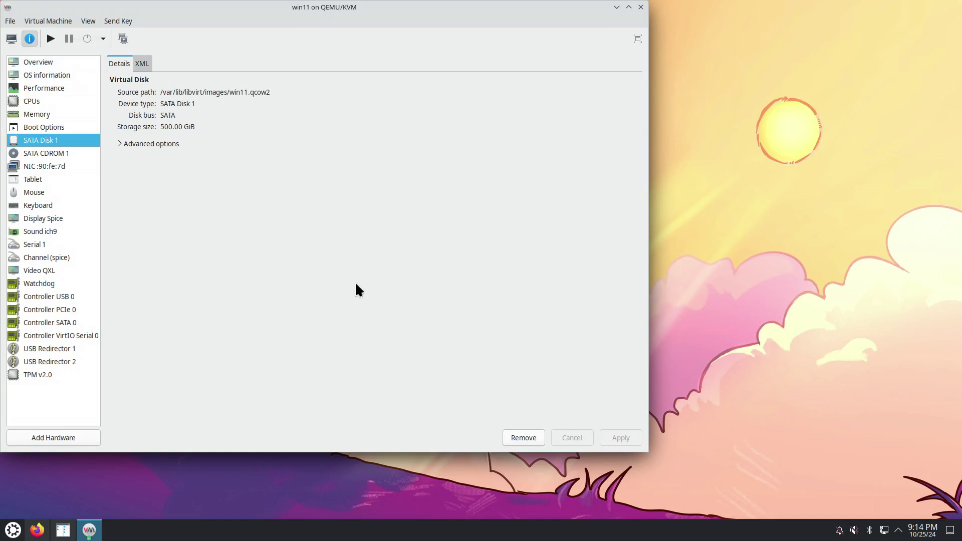
Show the running VM's console and boot the 'Try or Install Ubuntu' GRUB entry.
{"action": "left_click", "coordinate": [11, 39]}
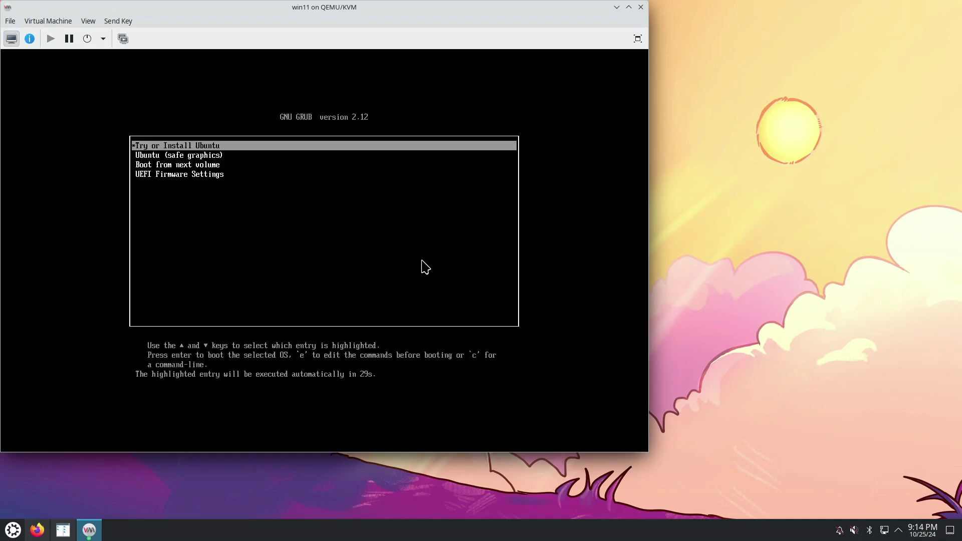
{"action": "key", "text": "Return"}
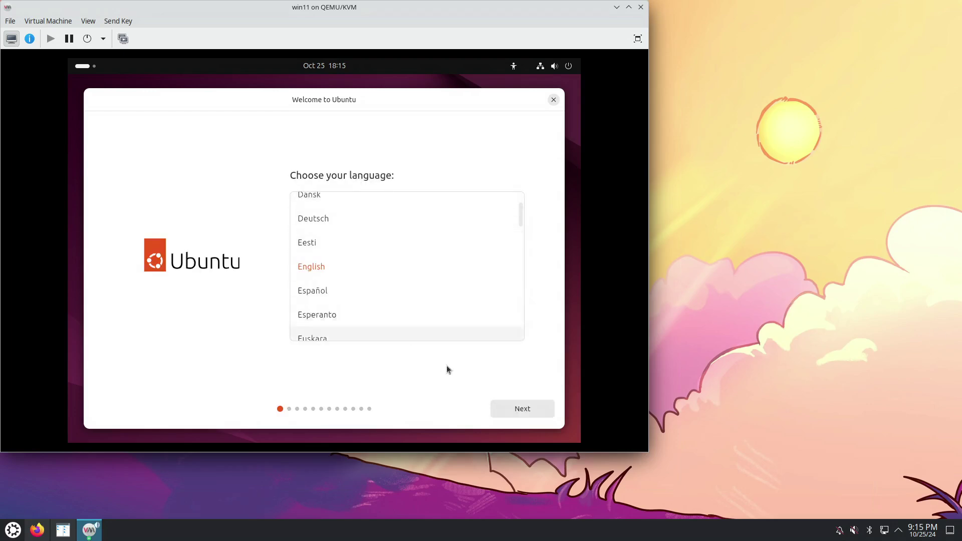
Keep English, no accessibility options, English (US) keyboard, wired network, interactive install, default apps, no extras.
{"action": "left_click", "coordinate": [522, 409]}
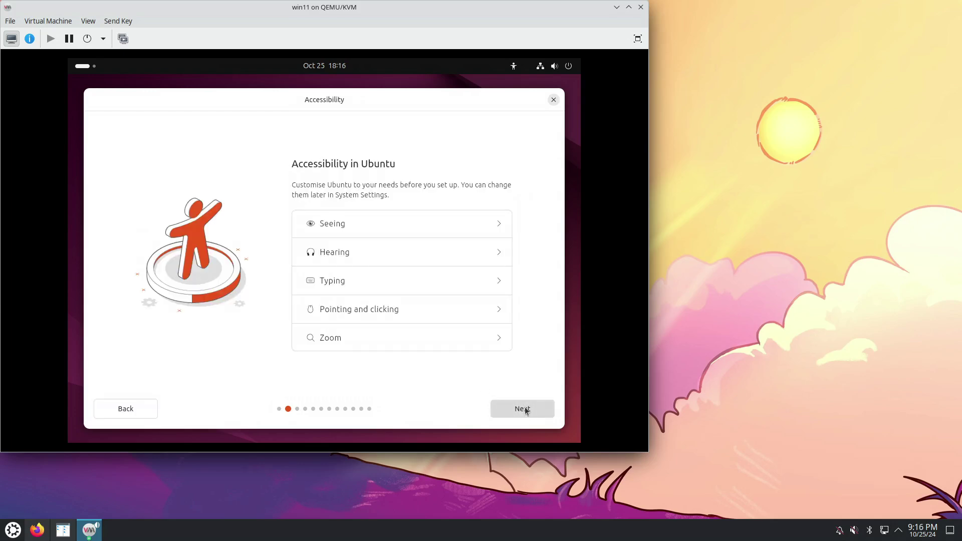
{"action": "left_click", "coordinate": [525, 408]}
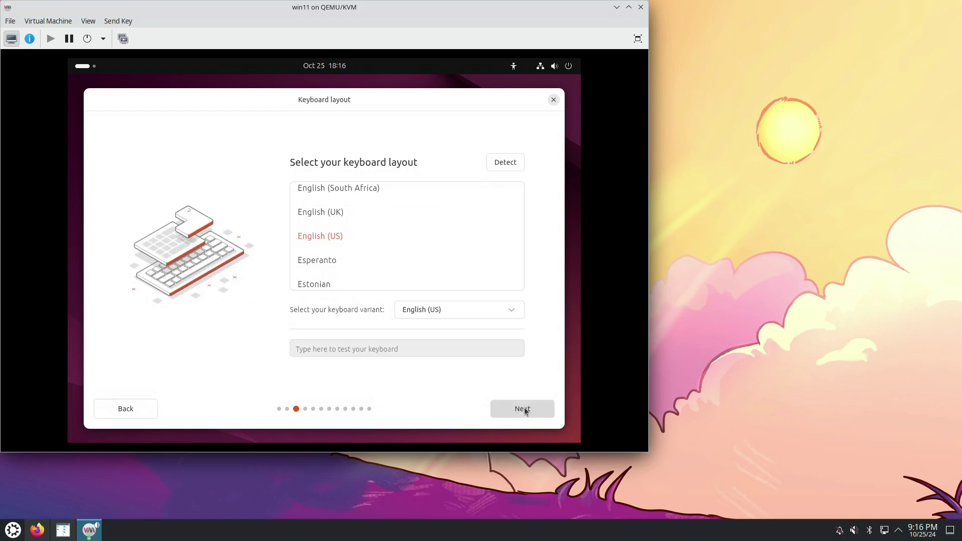
{"action": "left_click", "coordinate": [525, 410]}
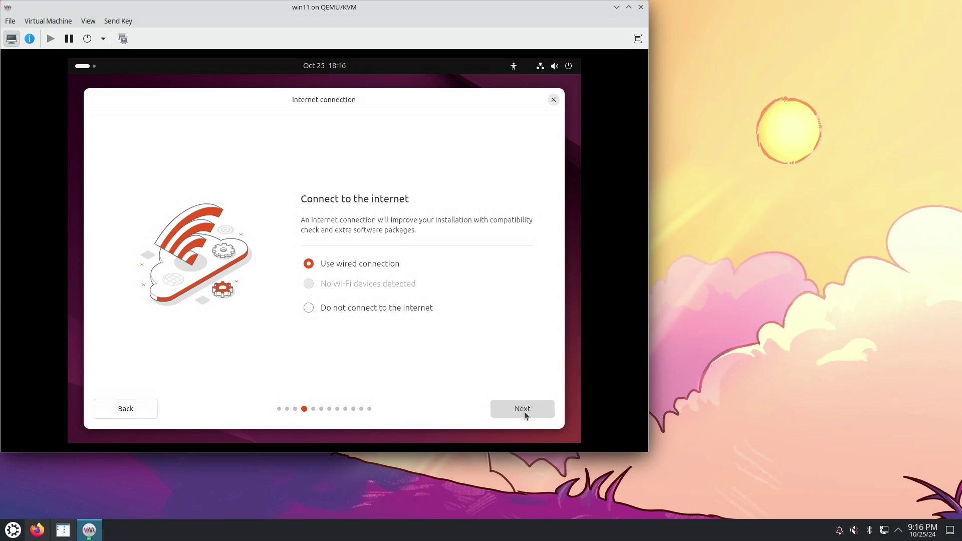
{"action": "left_click", "coordinate": [525, 415]}
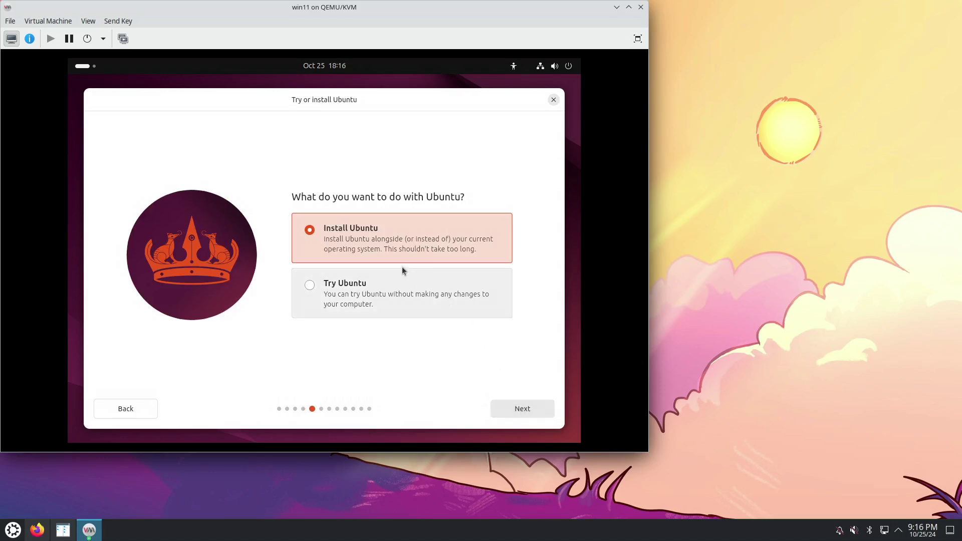
{"action": "left_click", "coordinate": [523, 410]}
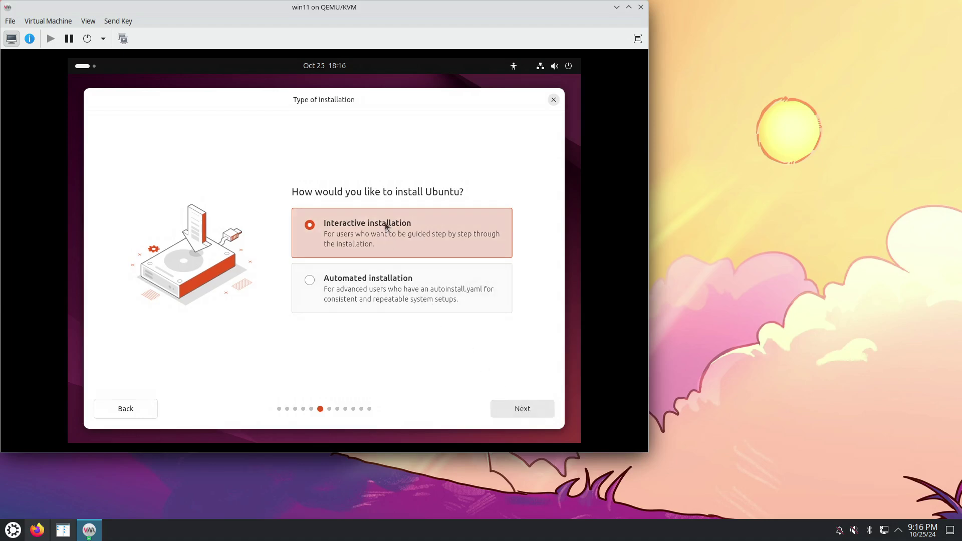
{"action": "left_click", "coordinate": [514, 409]}
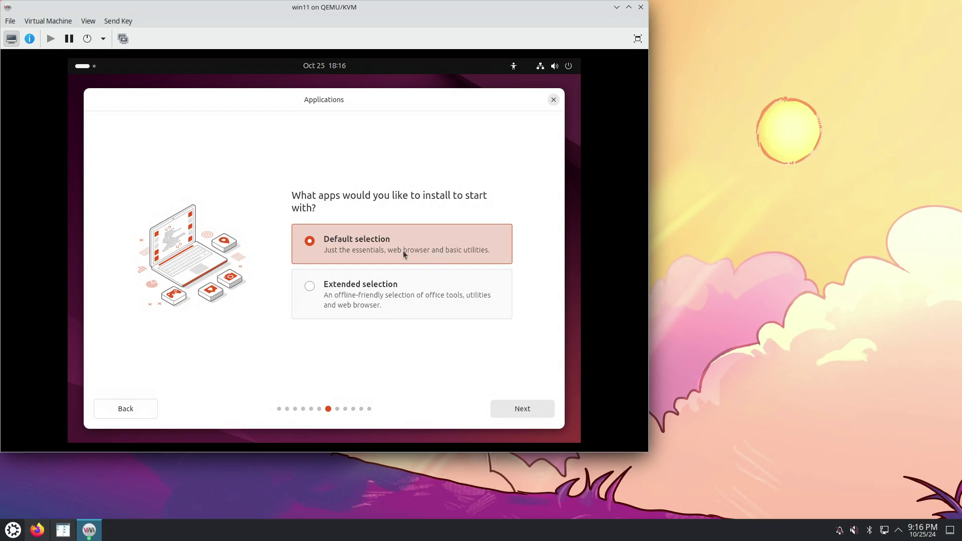
{"action": "left_click", "coordinate": [524, 409]}
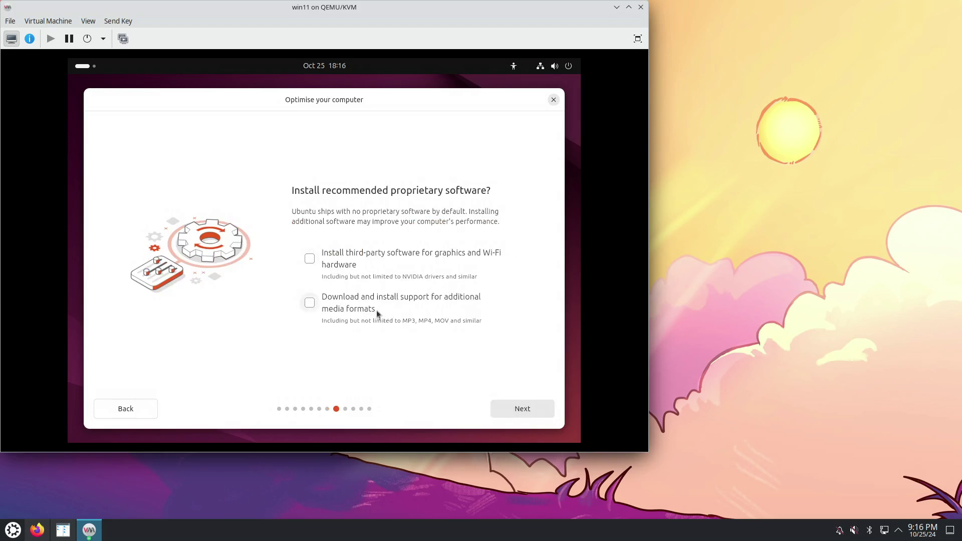
{"action": "left_click", "coordinate": [530, 414]}
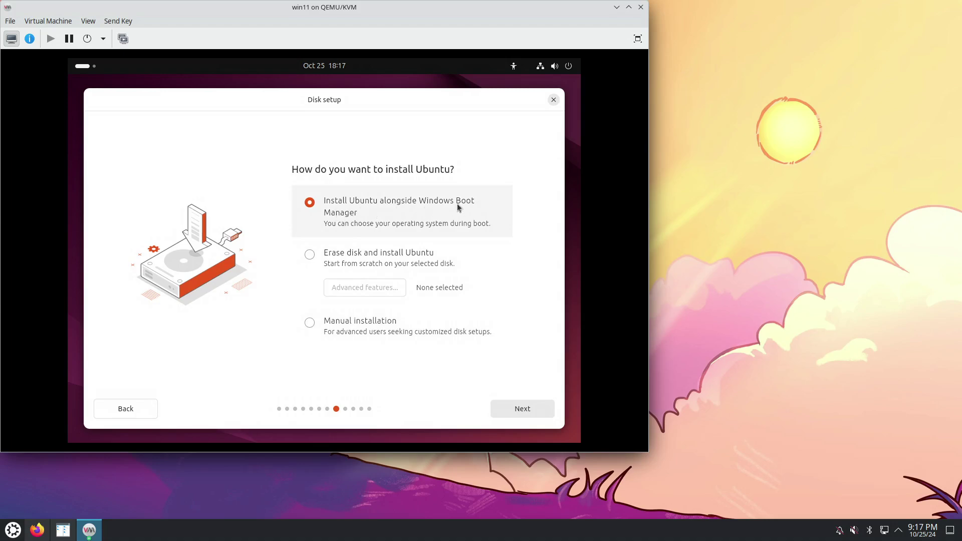
Keep 'Install Ubuntu alongside Windows Boot Manager' selected on Disk setup and proceed.
{"action": "left_click", "coordinate": [527, 415]}
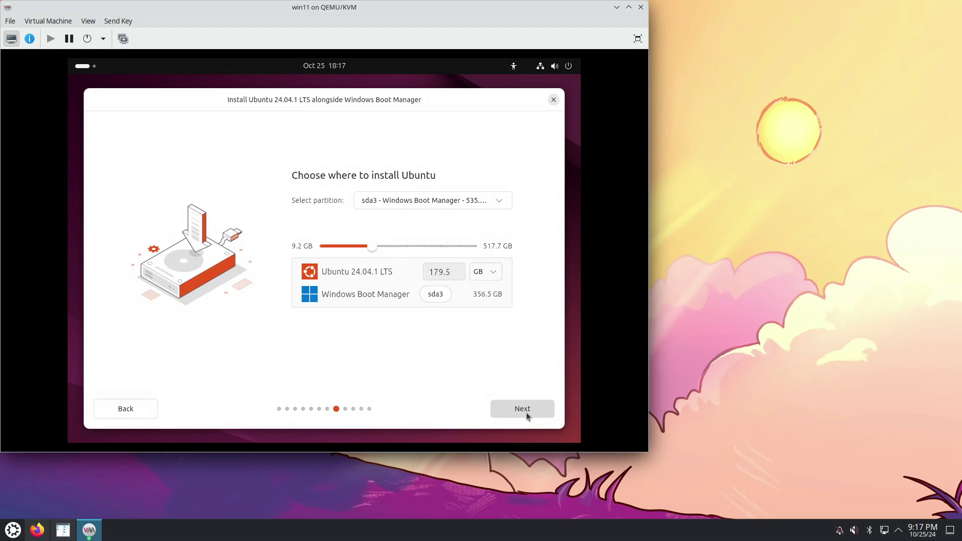
Keep sda3 as target and size Ubuntu to 291.7 GB, leaving 244.2 GB for Windows.
{"action": "left_click", "coordinate": [501, 202]}
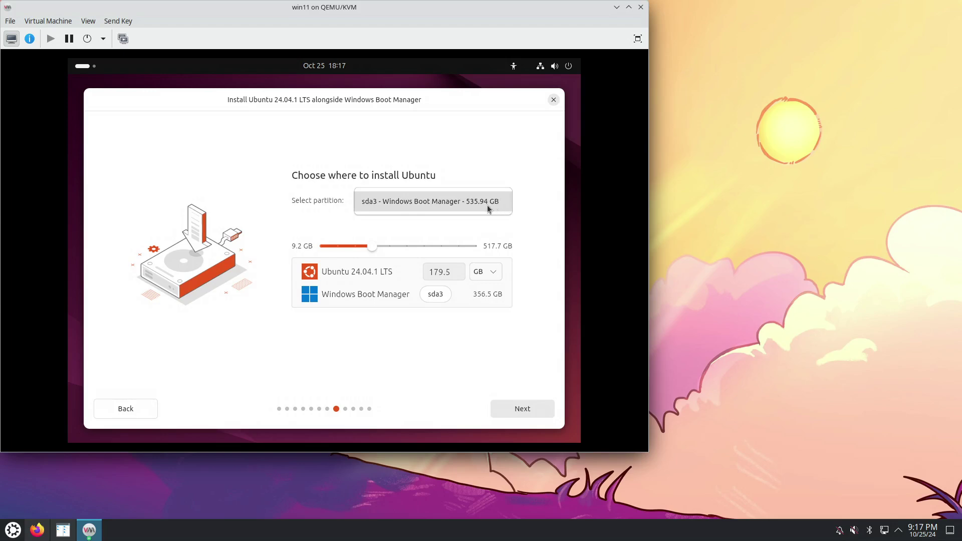
{"action": "left_click", "coordinate": [509, 206]}
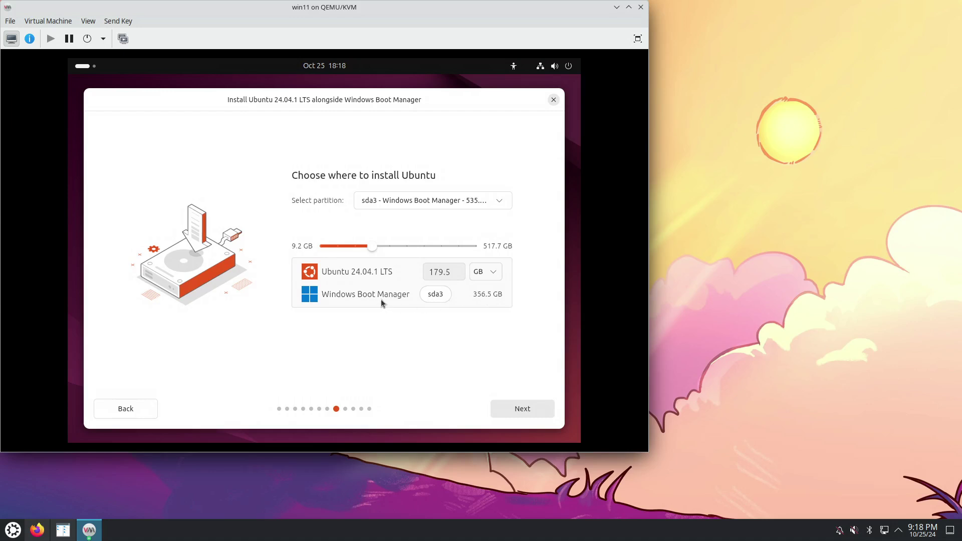
{"action": "left_click", "coordinate": [445, 275]}
{"action": "left_click_drag", "start_coordinate": [375, 249], "coordinate": [386, 250]}
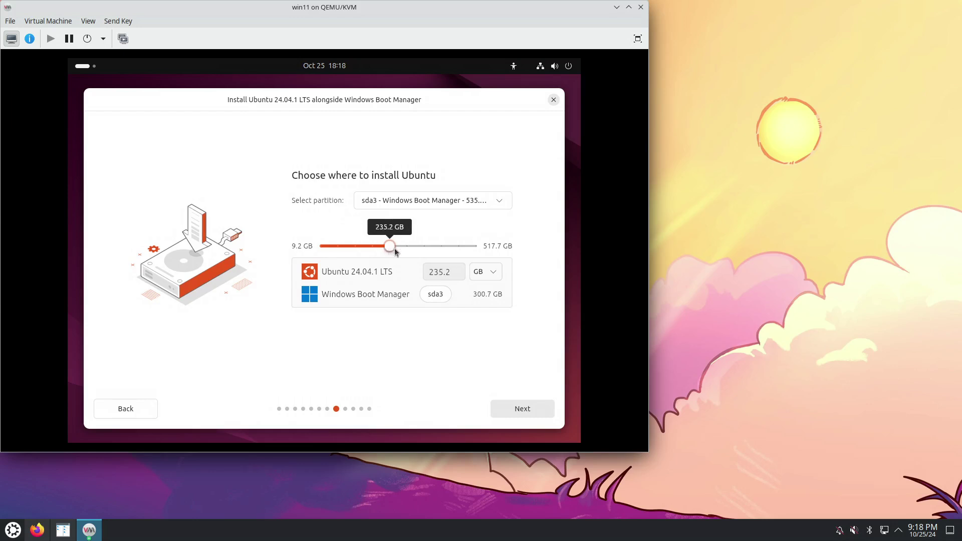
{"action": "left_click", "coordinate": [399, 251]}
{"action": "left_click", "coordinate": [397, 249]}
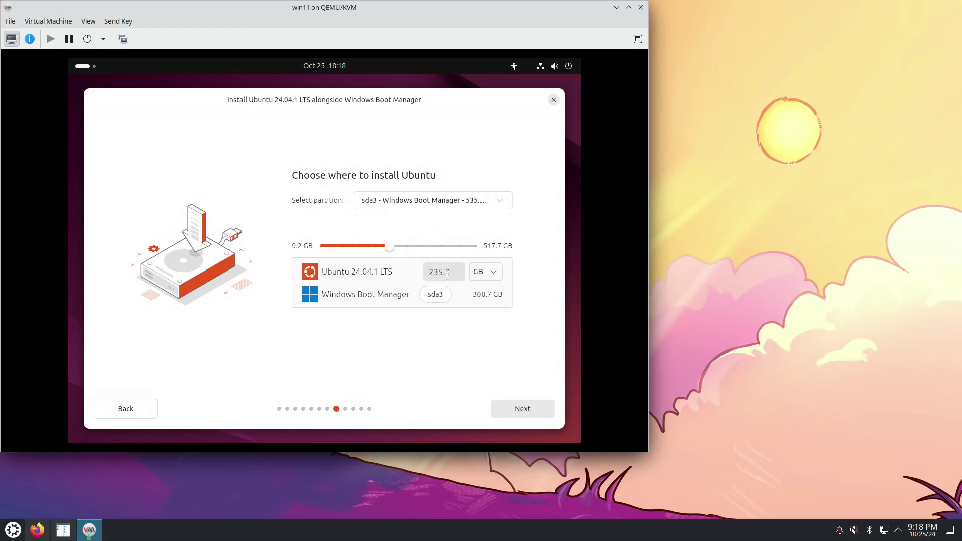
{"action": "left_click", "coordinate": [399, 243]}
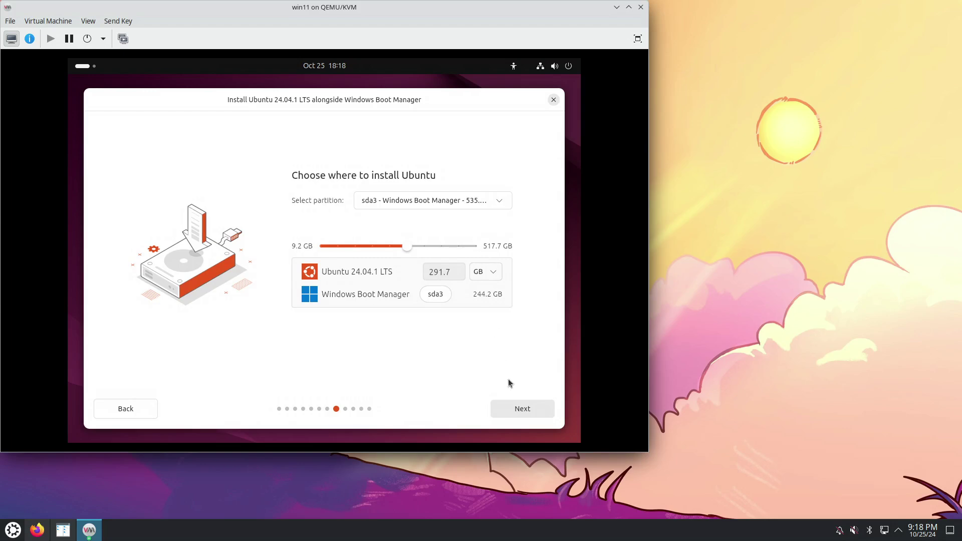
{"action": "left_click", "coordinate": [520, 413]}
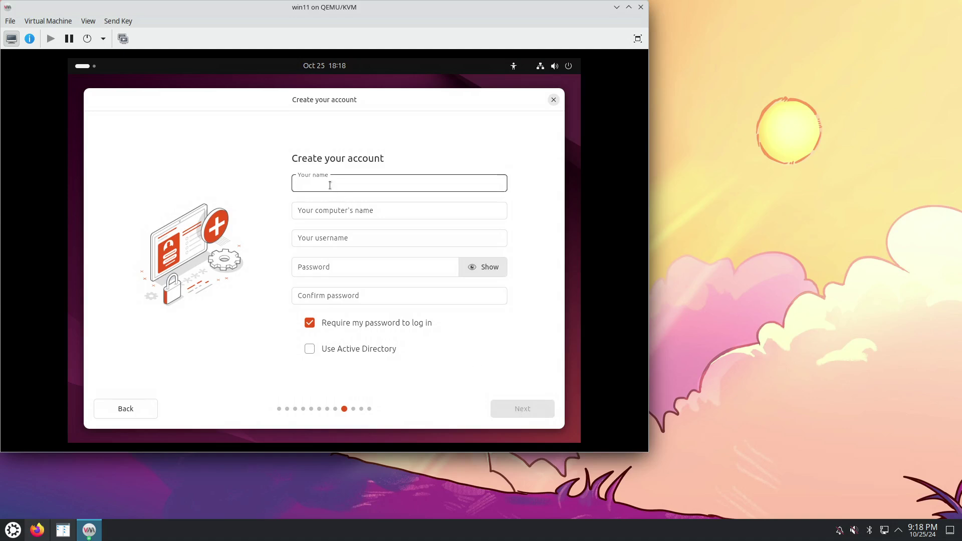
Create user 'administrator' on computer win11 with a confirmed password, then pick New York timezone.
{"action": "type", "text": "admini"}
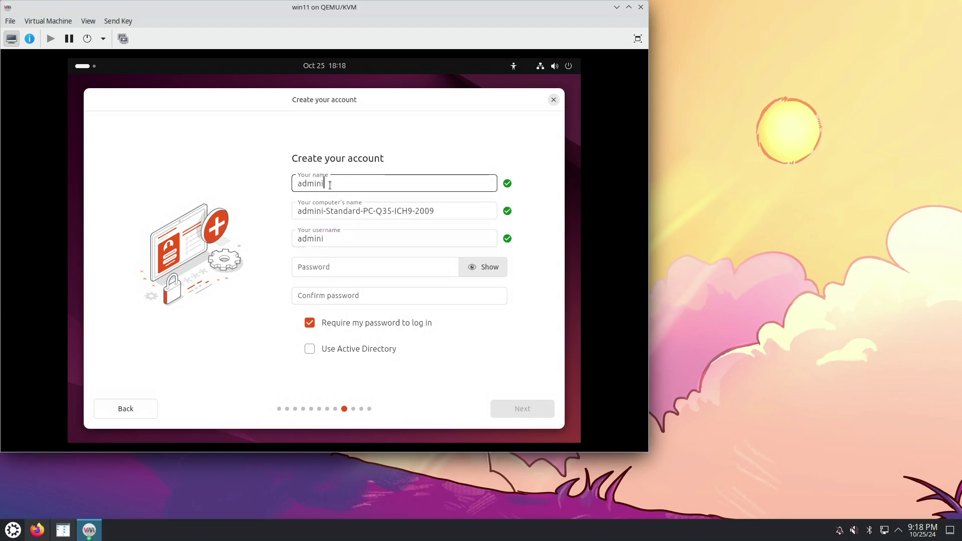
{"action": "type", "text": "strator"}
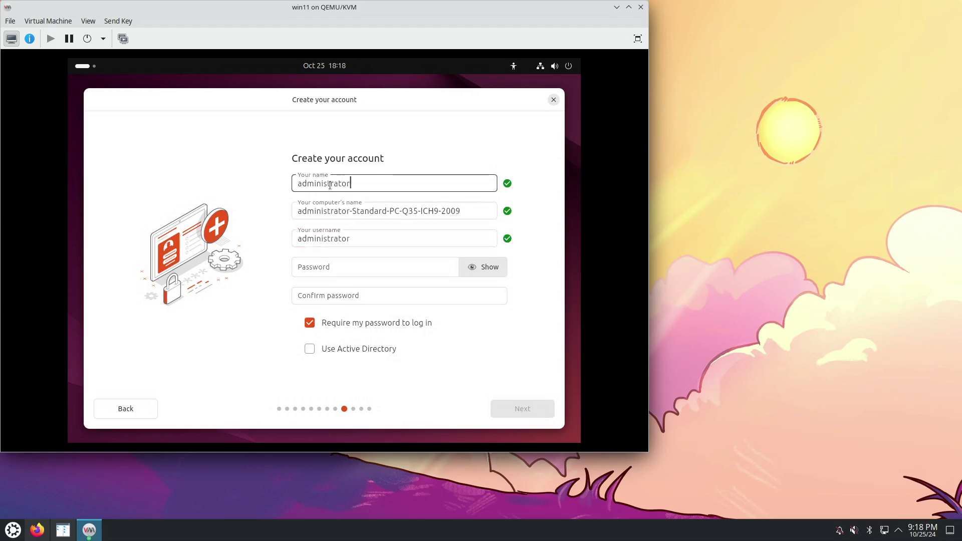
{"action": "key", "text": "Tab"}
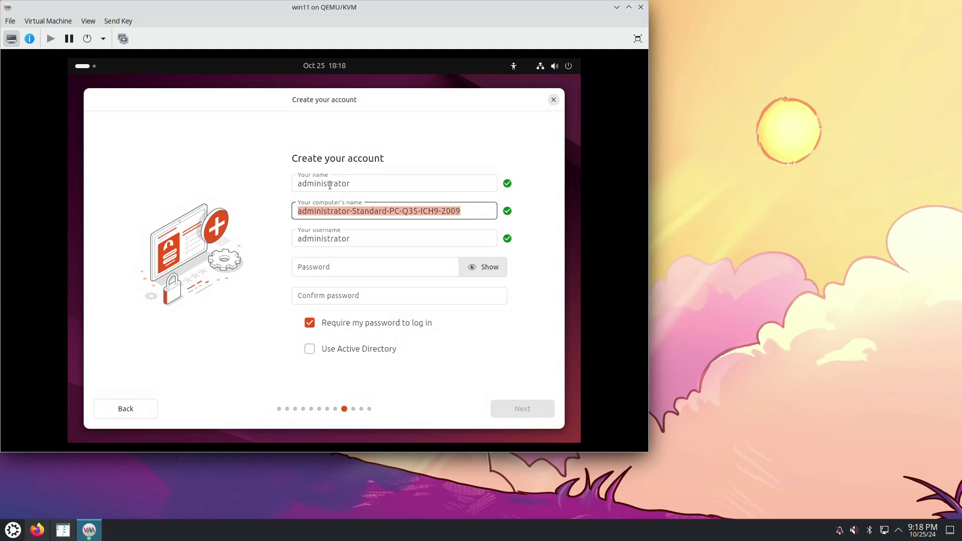
{"action": "type", "text": "win11"}
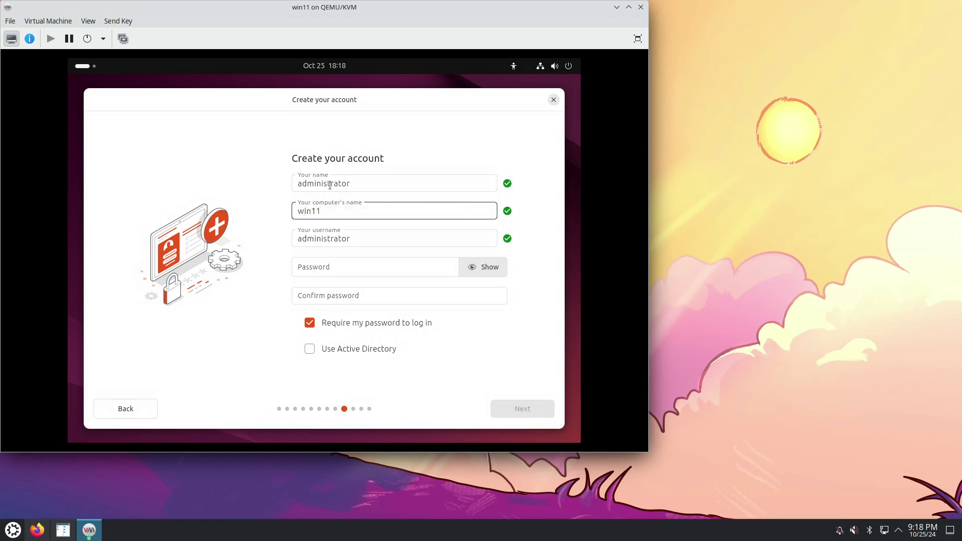
{"action": "left_click", "coordinate": [334, 266]}
{"action": "type", "text": "••"}
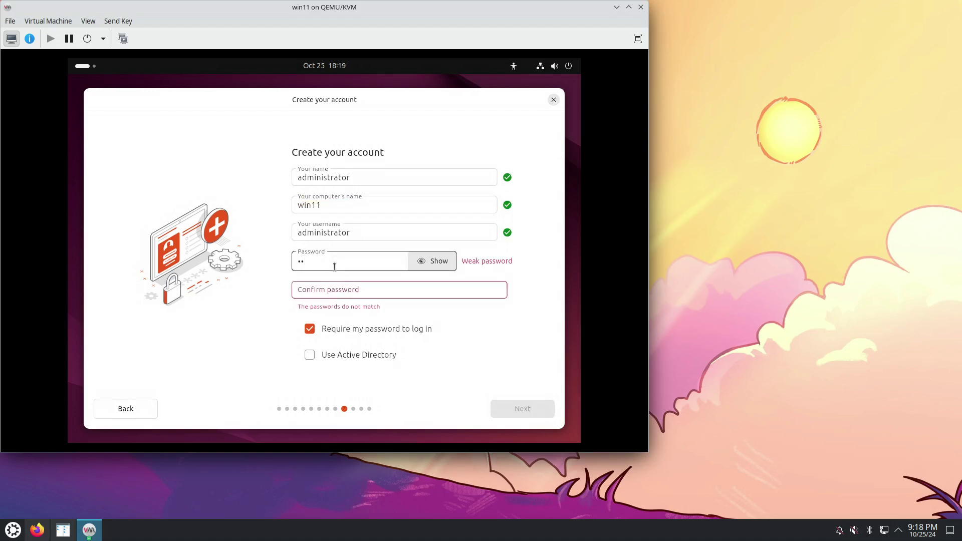
{"action": "type", "text": "••"}
{"action": "left_click", "coordinate": [317, 291]}
{"action": "type", "text": "••••"}
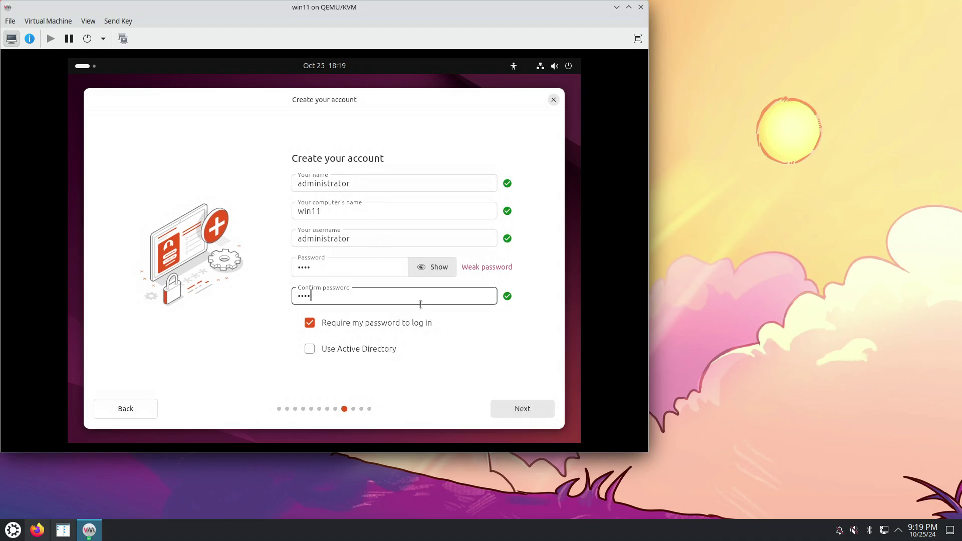
{"action": "left_click", "coordinate": [525, 407]}
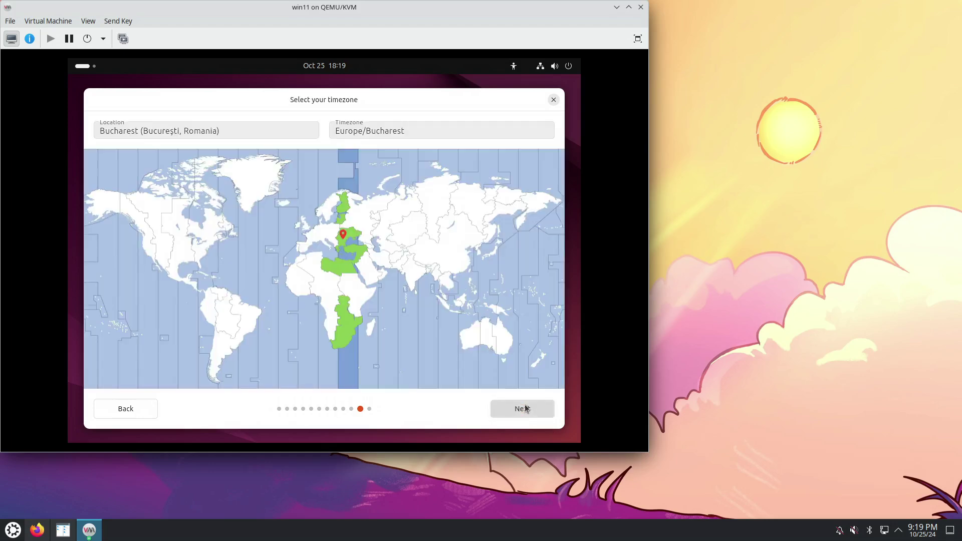
{"action": "left_click", "coordinate": [208, 247]}
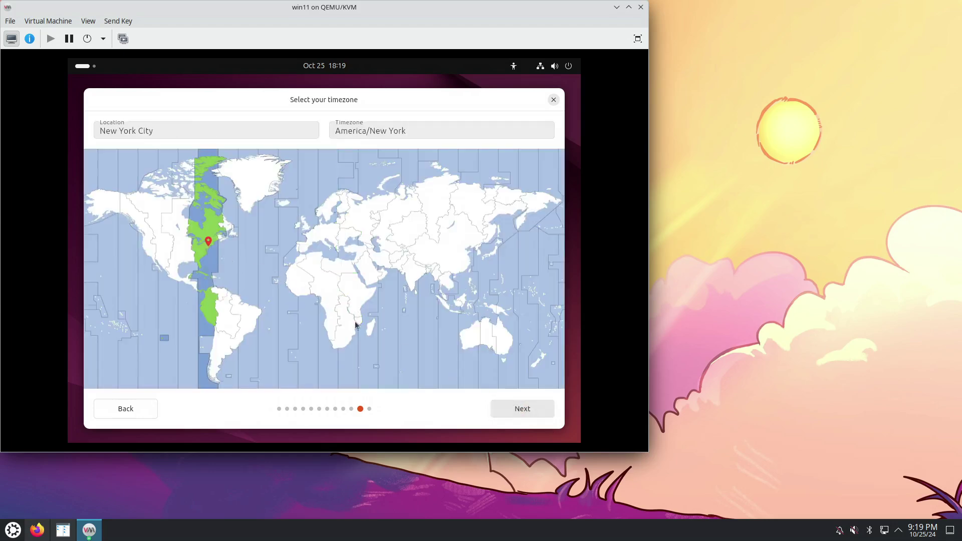
Accept the New York timezone, review the choices and start the install, briefly viewing the log.
{"action": "left_click", "coordinate": [522, 409]}
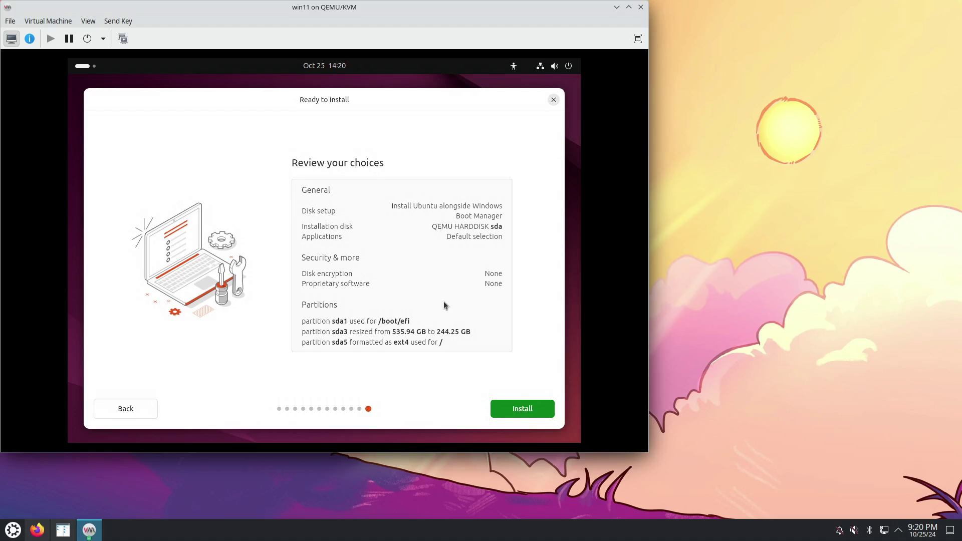
{"action": "left_click", "coordinate": [516, 410]}
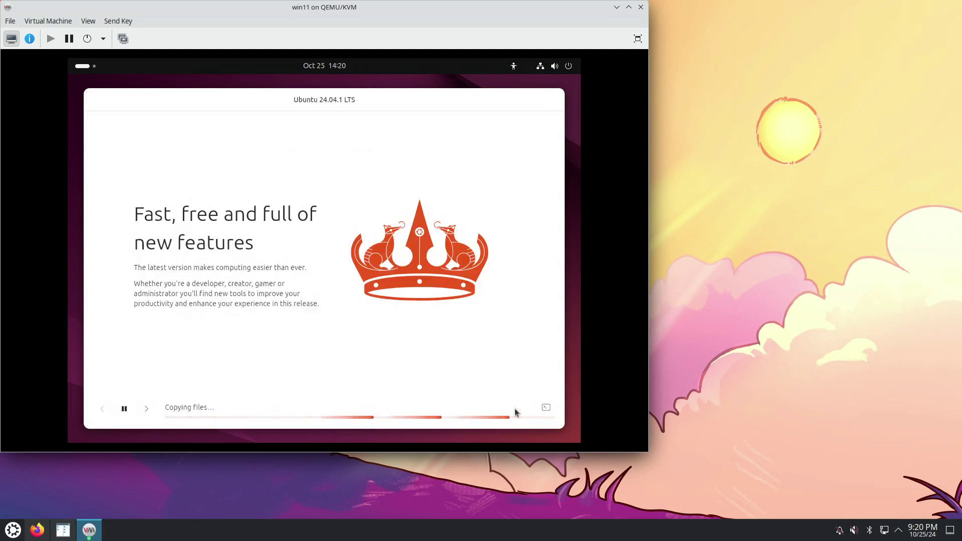
{"action": "left_click", "coordinate": [545, 408]}
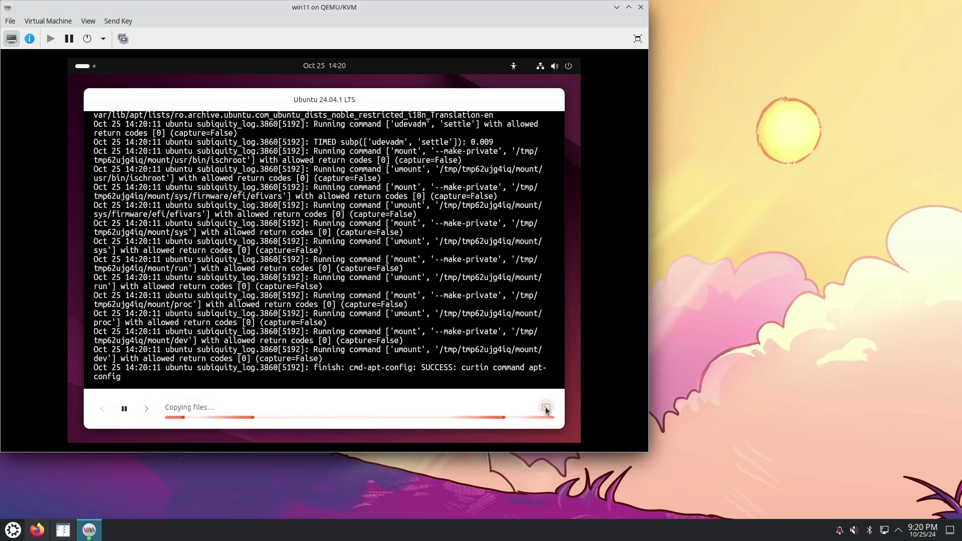
{"action": "left_click", "coordinate": [547, 409]}
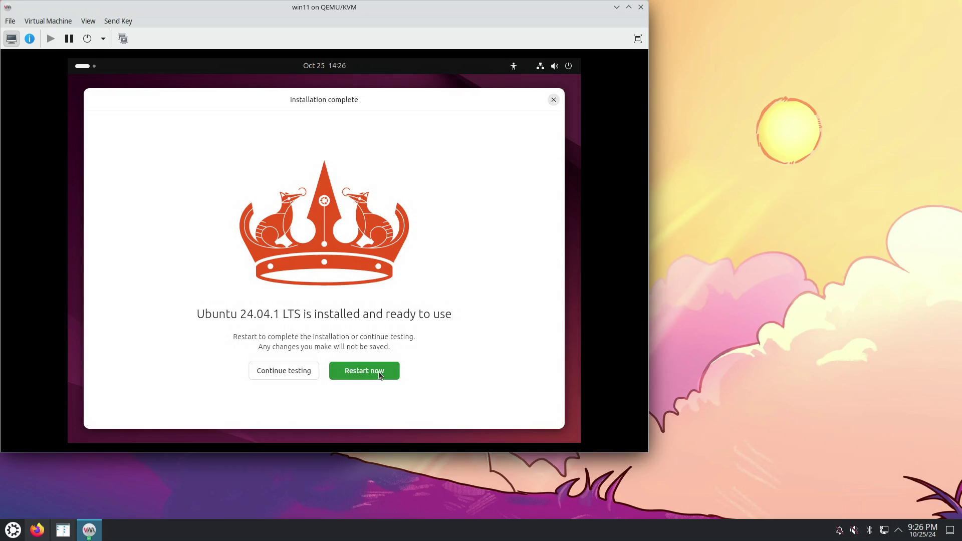
Dismiss Installation complete and power off the live session from the system menu.
{"action": "left_click", "coordinate": [554, 101]}
{"action": "left_click", "coordinate": [553, 66]}
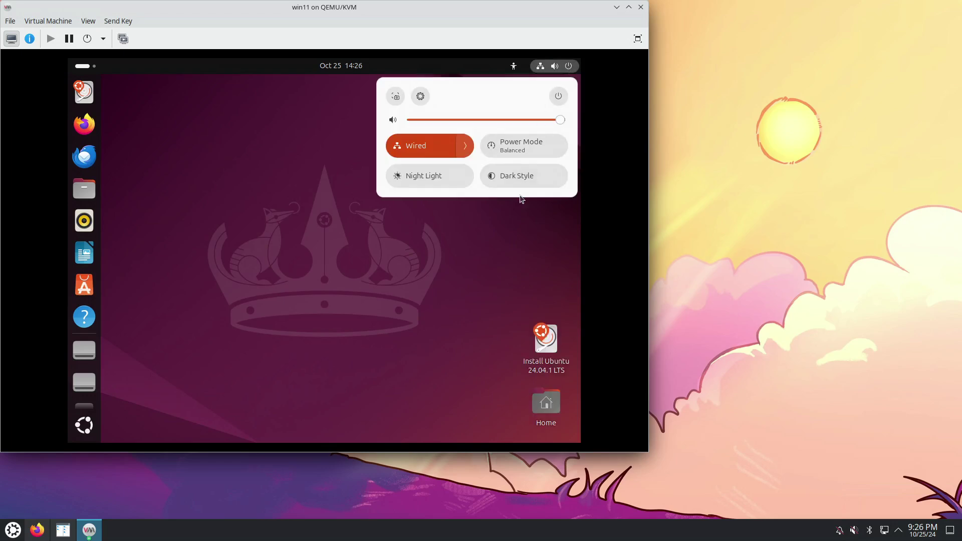
{"action": "left_click", "coordinate": [560, 97]}
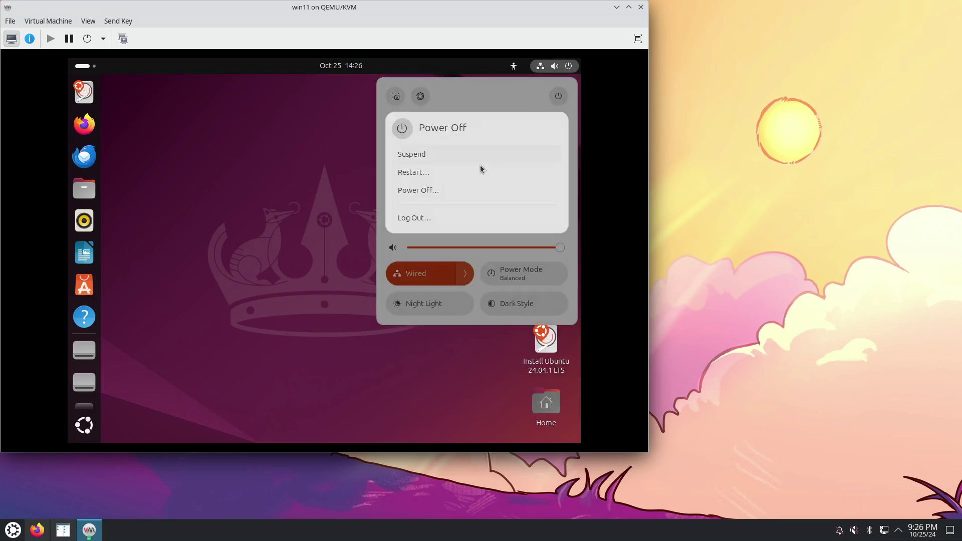
{"action": "left_click", "coordinate": [426, 195]}
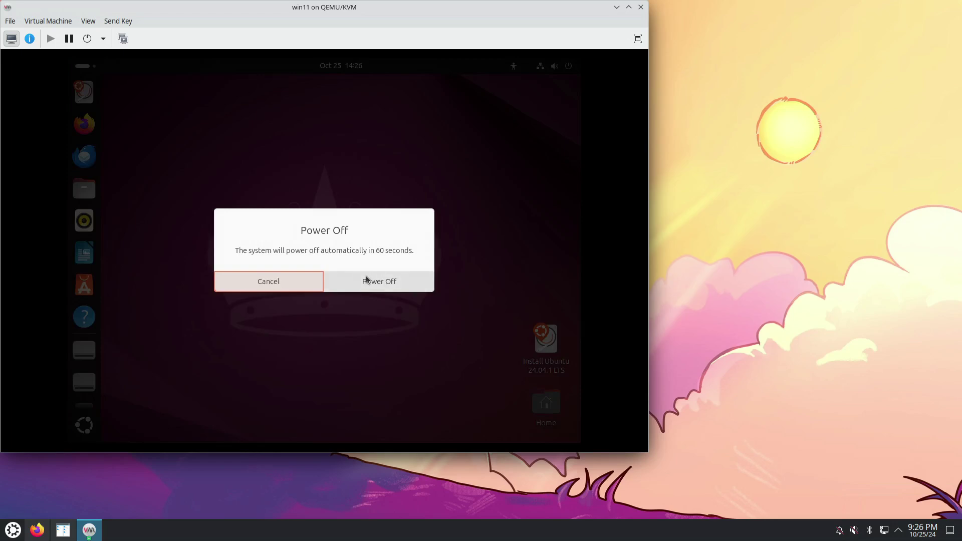
{"action": "left_click", "coordinate": [365, 283]}
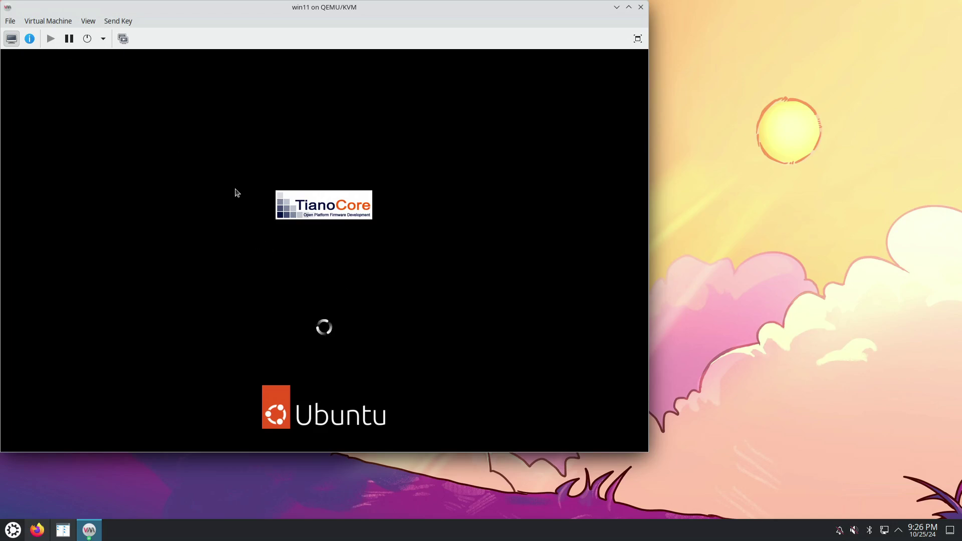
Enable SATA Disk 1 and disable SATA CDROM 1 in Boot Options, and apply the change.
{"action": "left_click", "coordinate": [29, 38]}
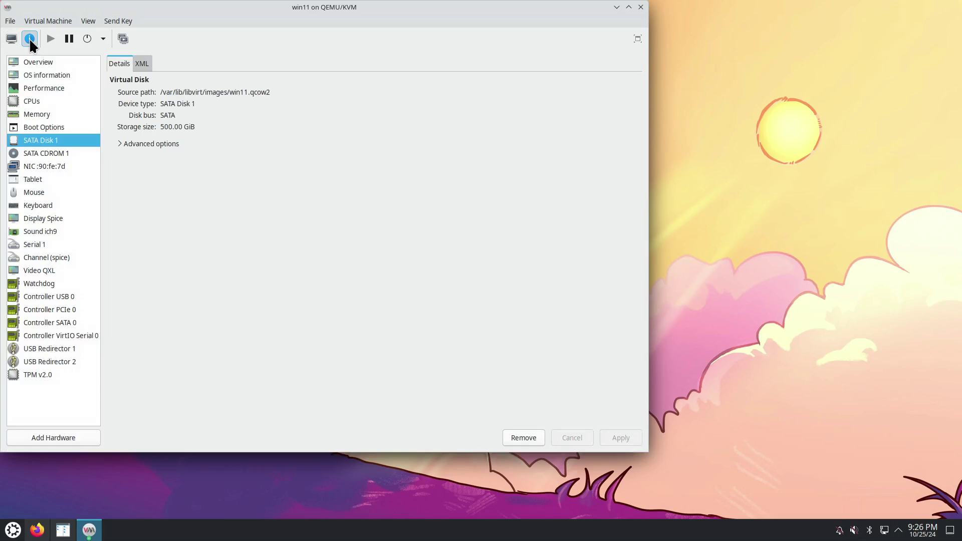
{"action": "left_click", "coordinate": [56, 126]}
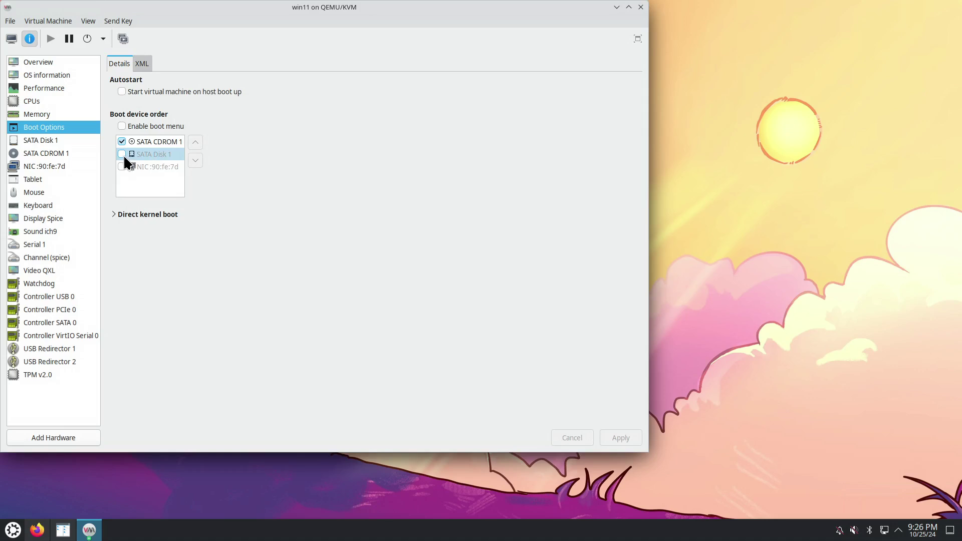
{"action": "left_click", "coordinate": [121, 154]}
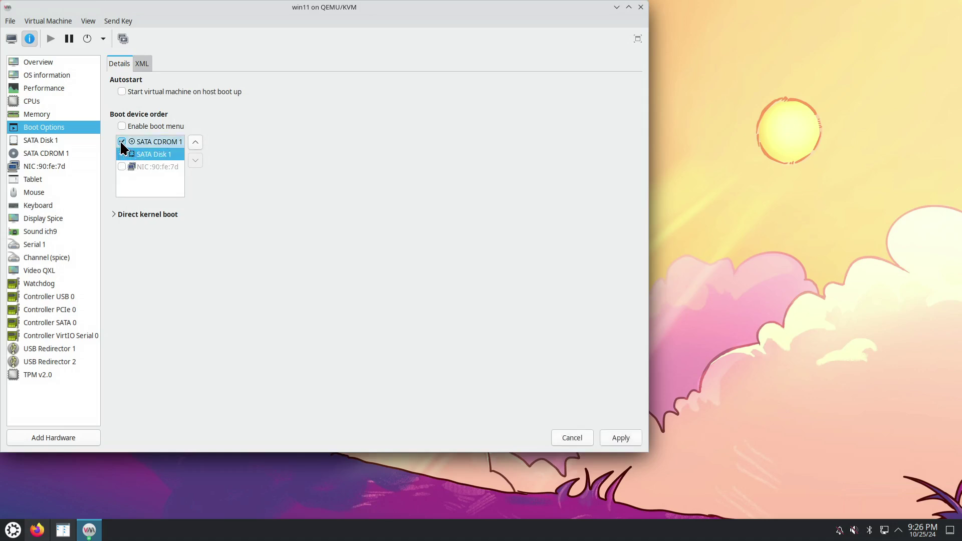
{"action": "left_click", "coordinate": [122, 141]}
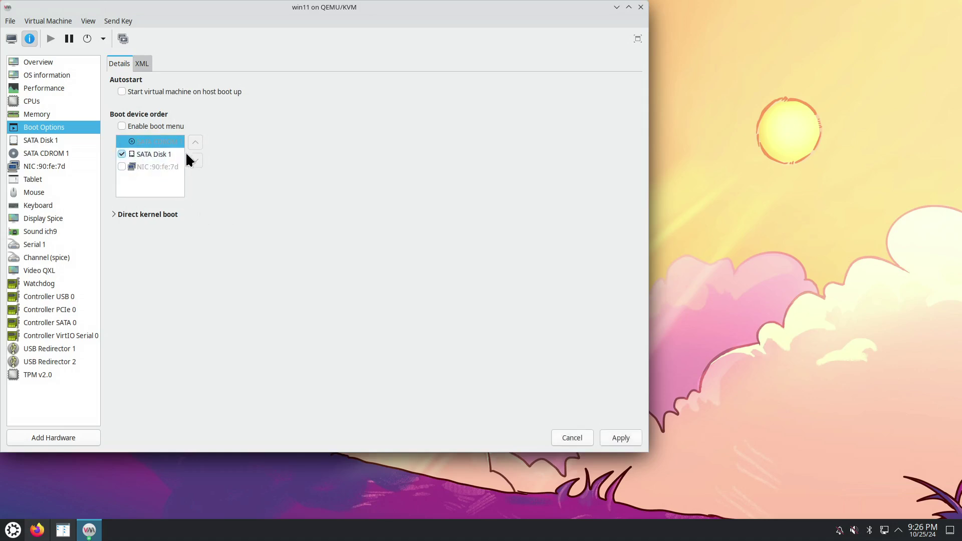
{"action": "left_click", "coordinate": [60, 140]}
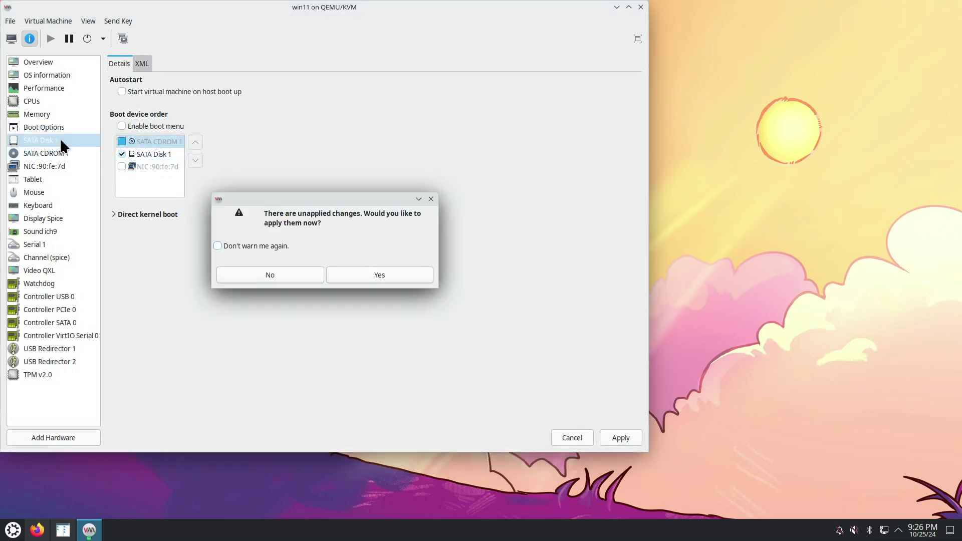
{"action": "left_click", "coordinate": [379, 274]}
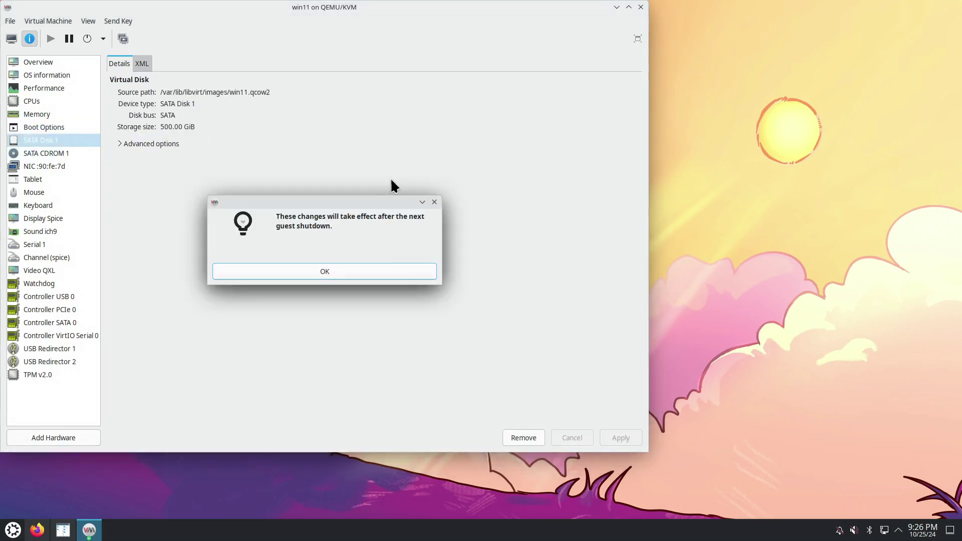
{"action": "left_click", "coordinate": [324, 272]}
Eject the Ubuntu ISO from SATA CDROM 1, apply, and return to the VM display.
{"action": "left_click", "coordinate": [59, 155]}
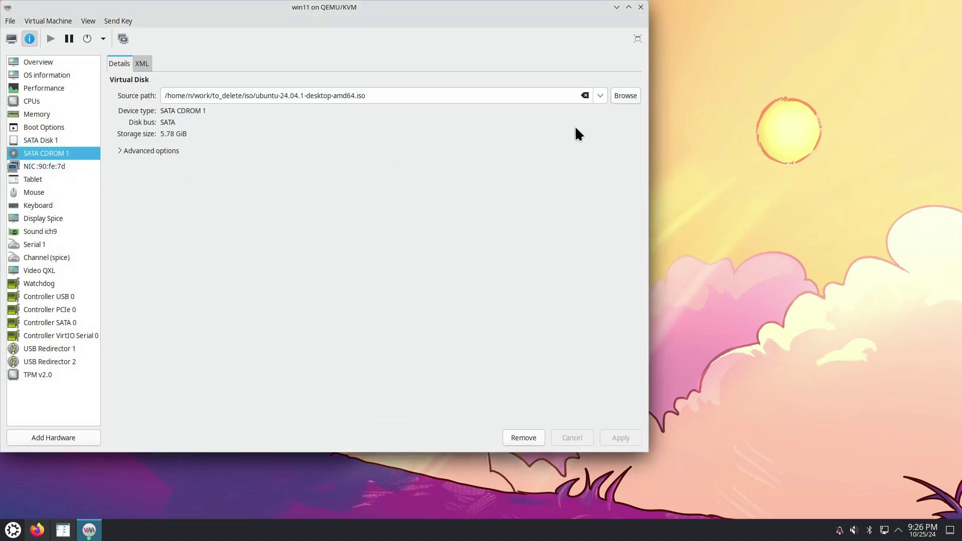
{"action": "left_click", "coordinate": [585, 95]}
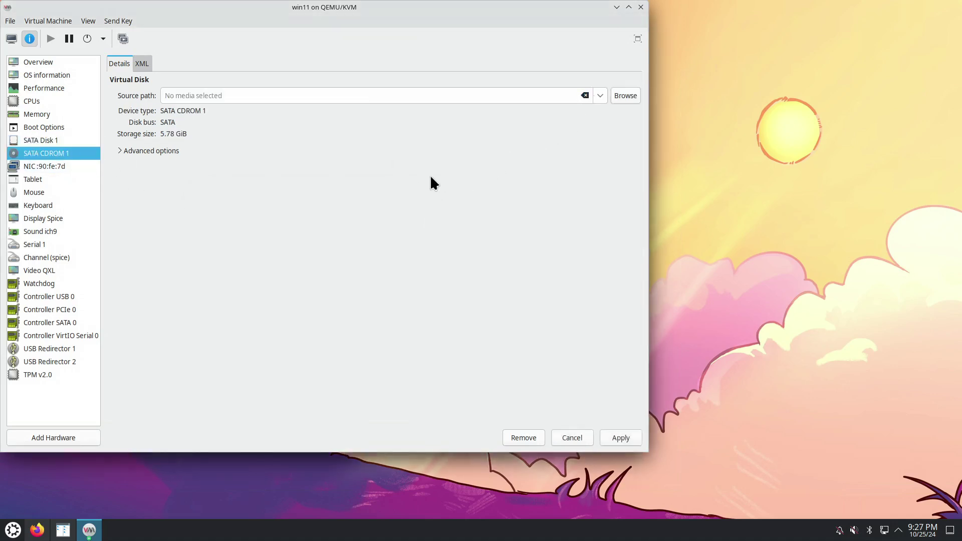
{"action": "left_click", "coordinate": [621, 439]}
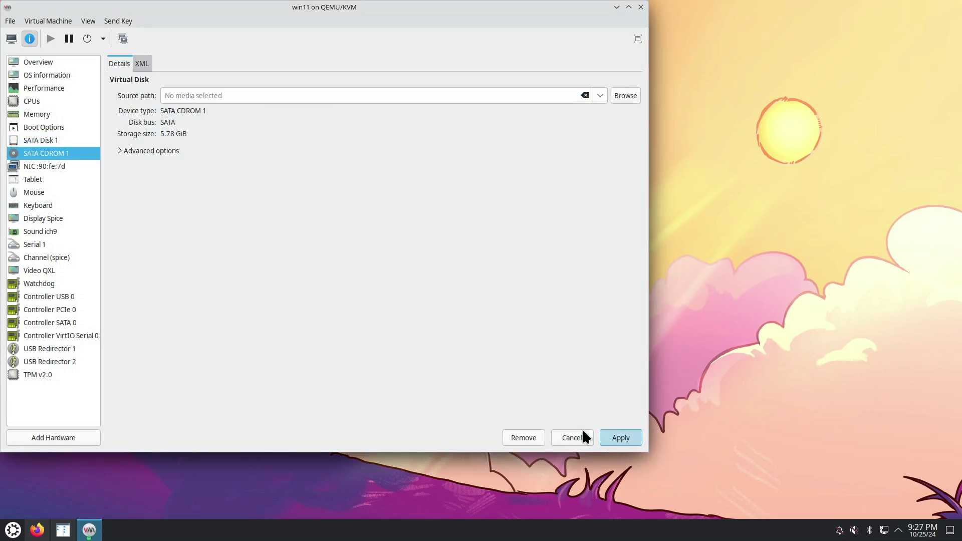
{"action": "left_click", "coordinate": [55, 140]}
{"action": "left_click", "coordinate": [59, 129]}
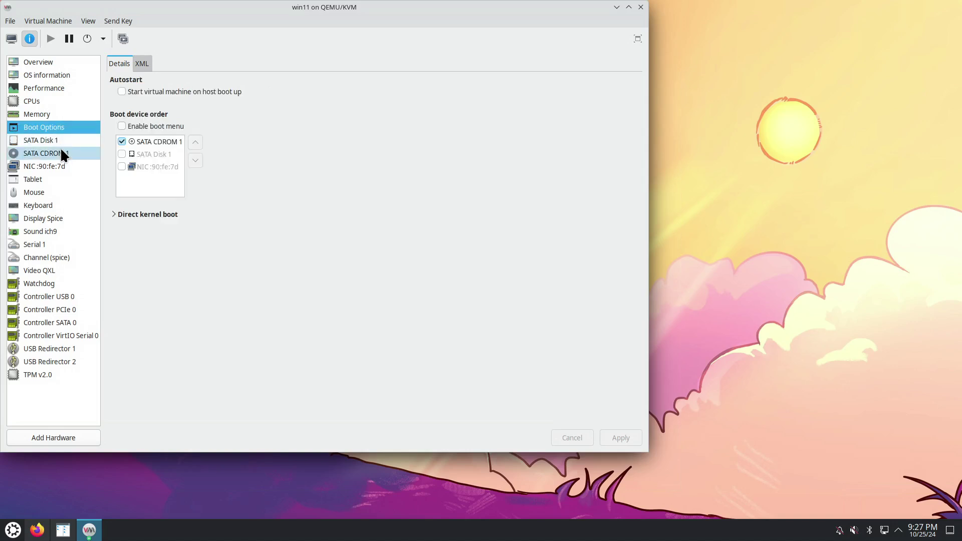
{"action": "left_click", "coordinate": [61, 155]}
{"action": "left_click", "coordinate": [11, 39]}
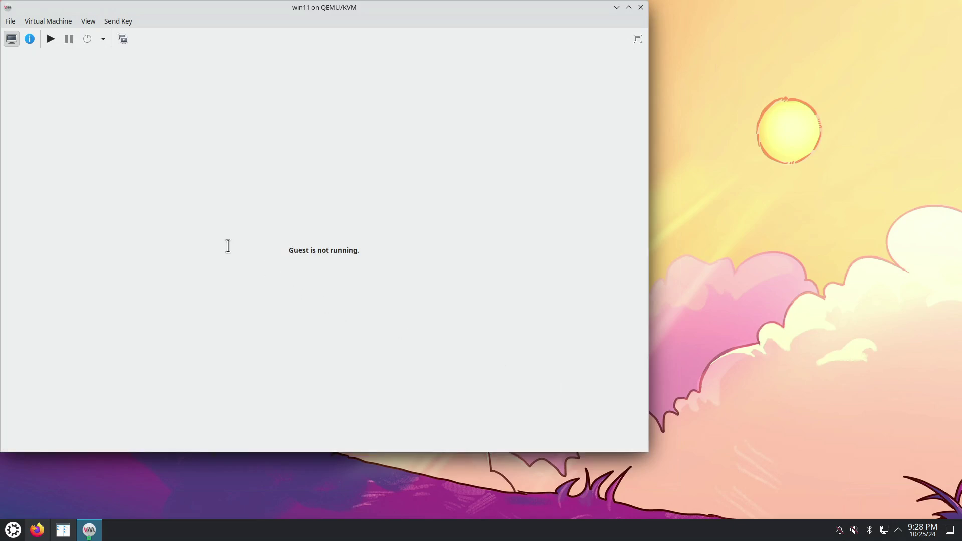
Check the empty CD drive and SATA Disk 1, confirming SATA Disk 1 leads the boot order.
{"action": "left_click", "coordinate": [31, 41]}
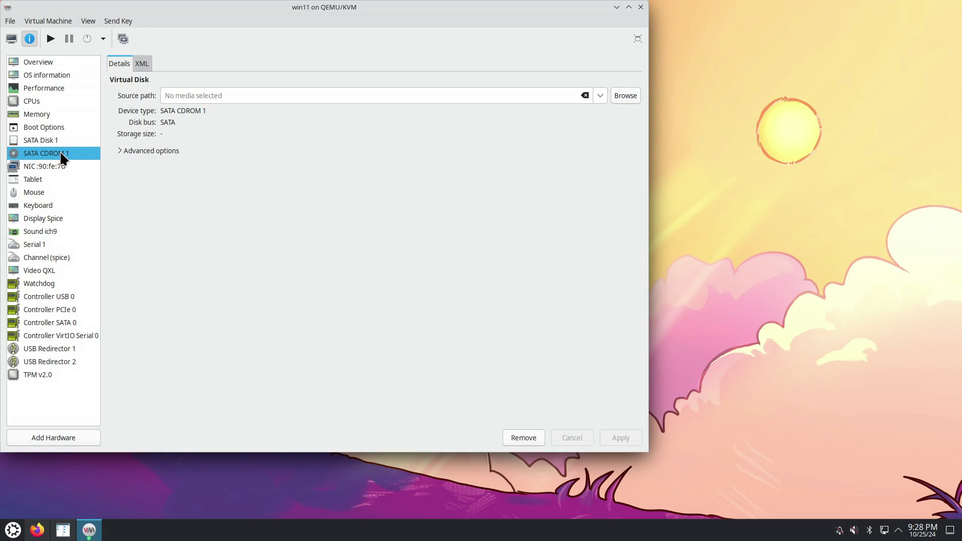
{"action": "left_click", "coordinate": [55, 137]}
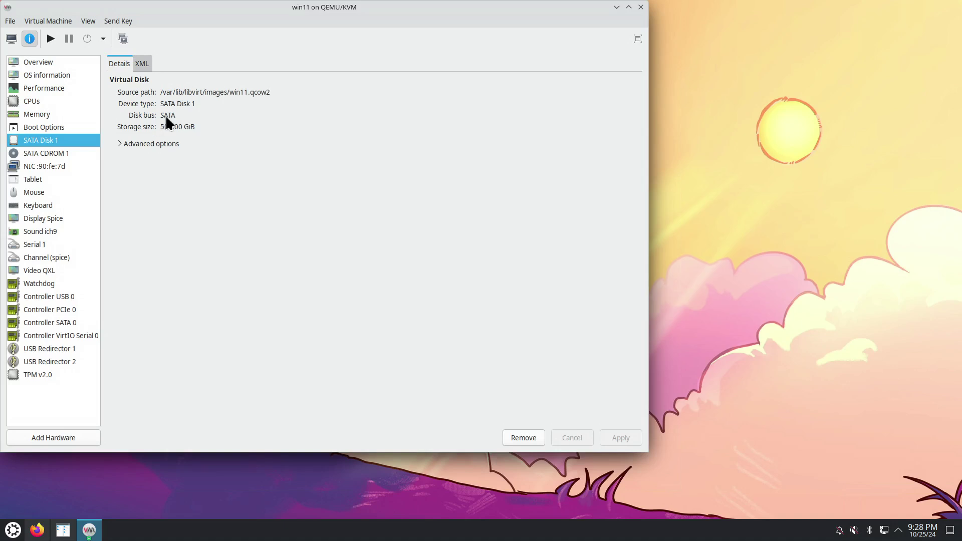
{"action": "left_click", "coordinate": [64, 127]}
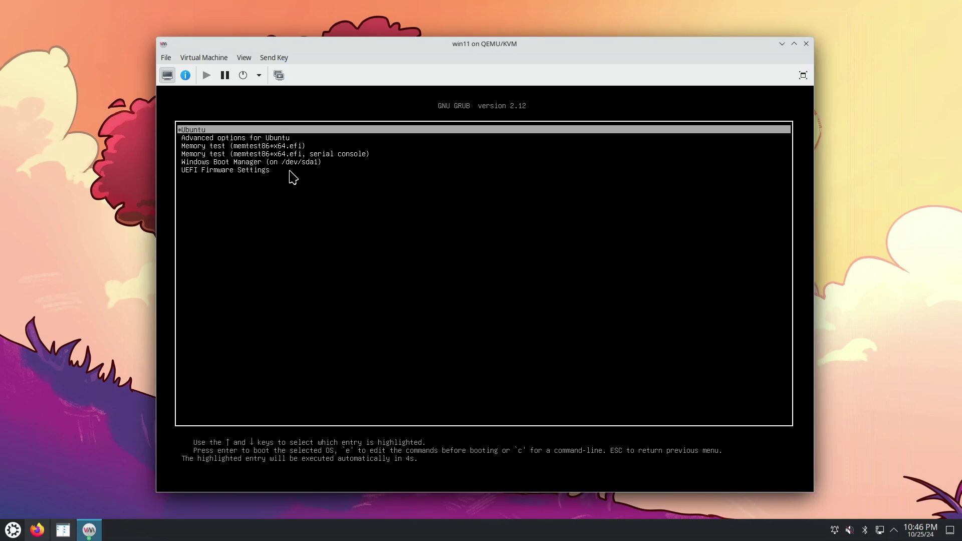
Boot Ubuntu from the GRUB menu and sign in to the administrator account with its password.
{"action": "key", "text": "Return"}
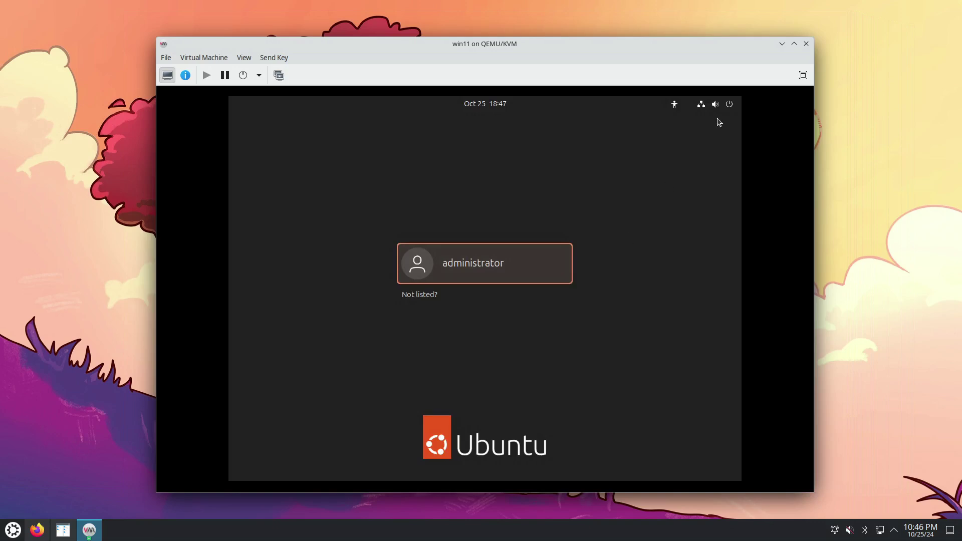
{"action": "left_click", "coordinate": [732, 108]}
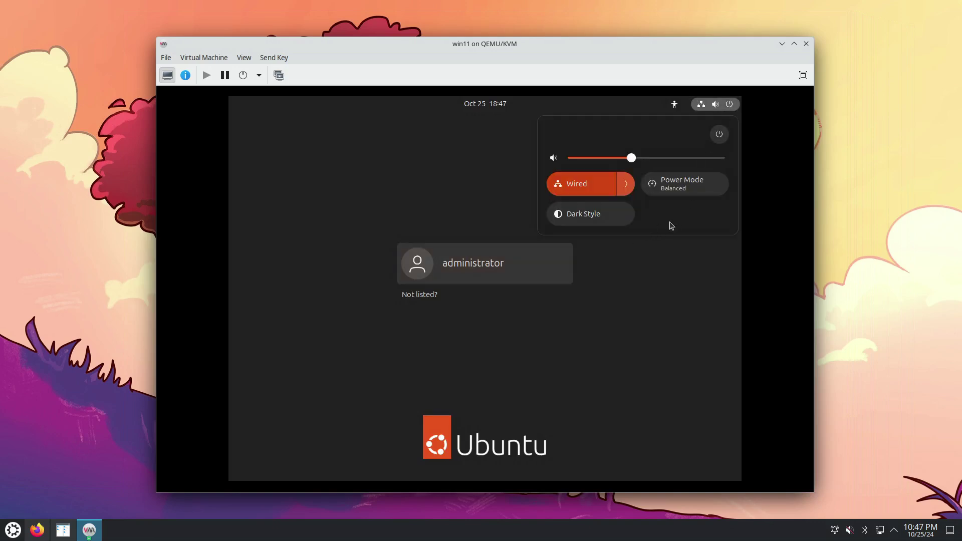
{"action": "left_click", "coordinate": [629, 294]}
{"action": "left_click", "coordinate": [488, 267]}
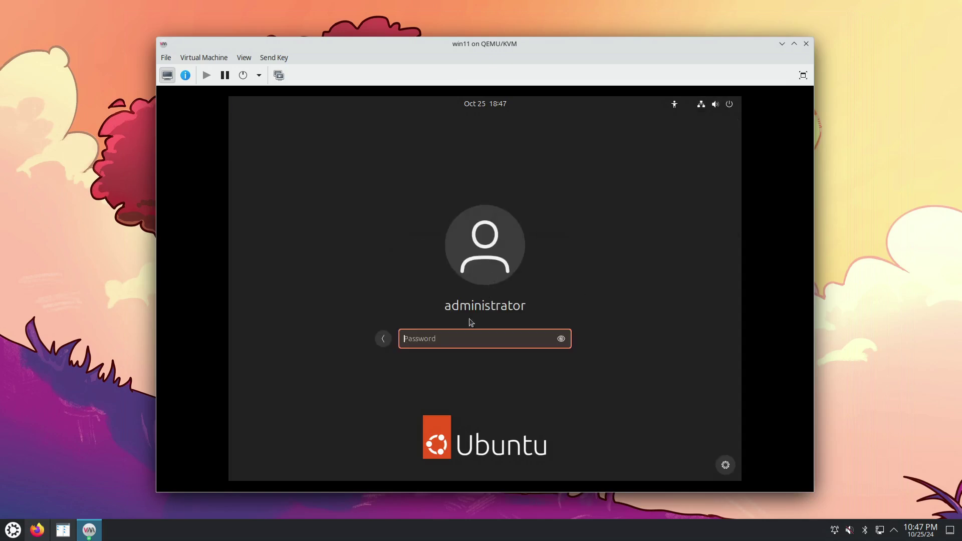
{"action": "type", "text": "aaaa"}
{"action": "key", "text": "Return"}
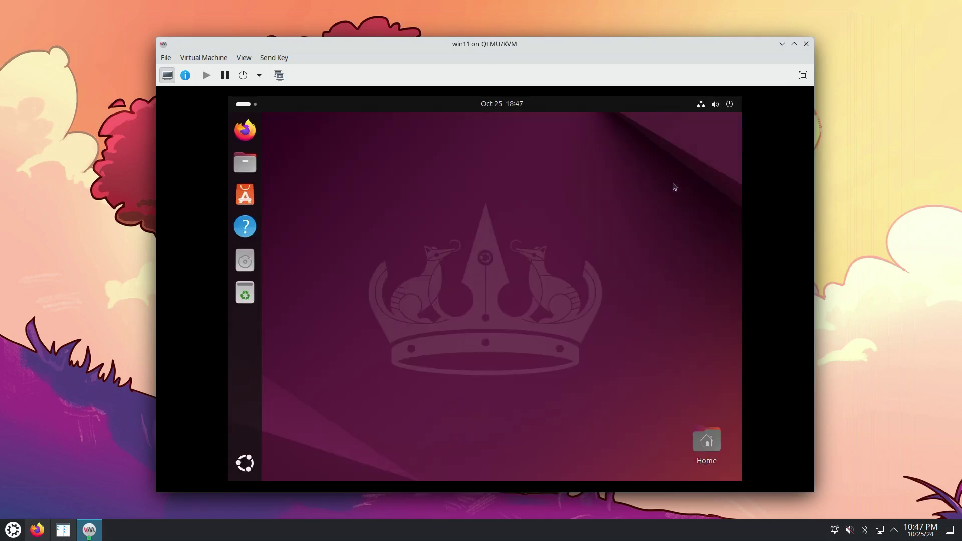
Restart Ubuntu from the system menu, then boot the Windows Boot Manager entry in GRUB.
{"action": "left_click", "coordinate": [729, 105]}
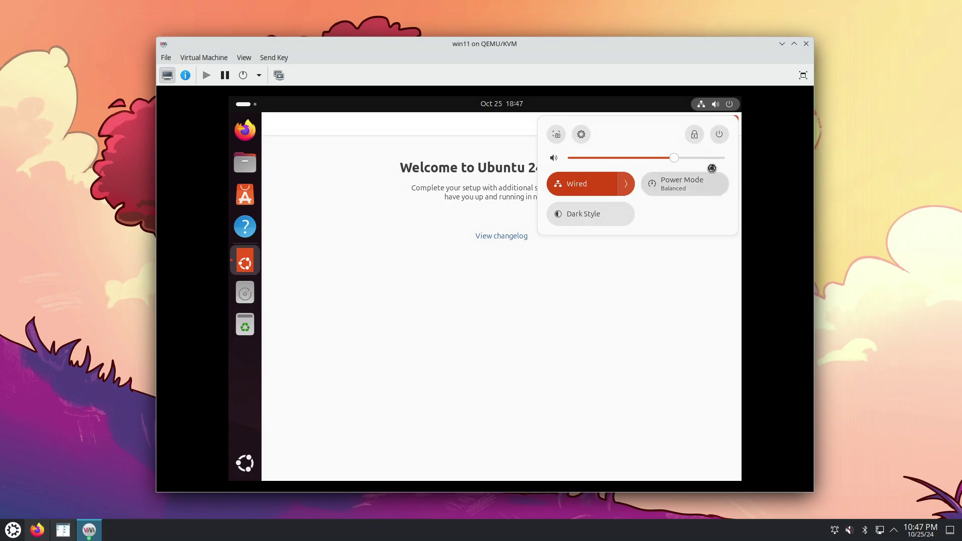
{"action": "left_click", "coordinate": [721, 135]}
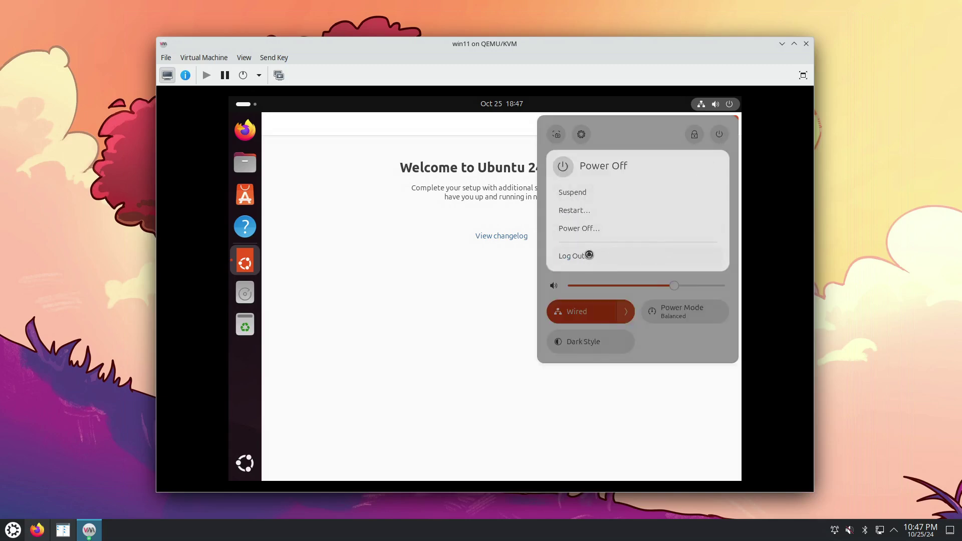
{"action": "left_click", "coordinate": [601, 210]}
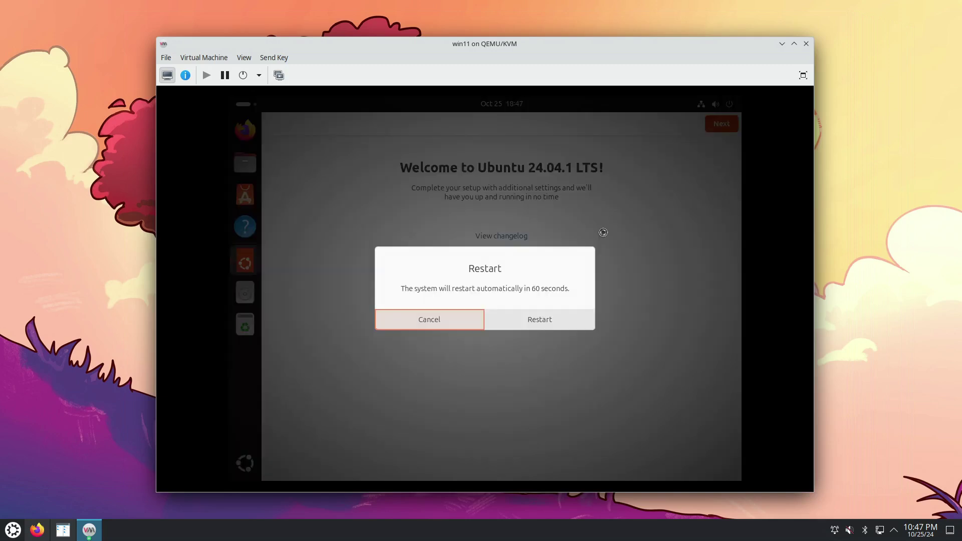
{"action": "left_click", "coordinate": [533, 320]}
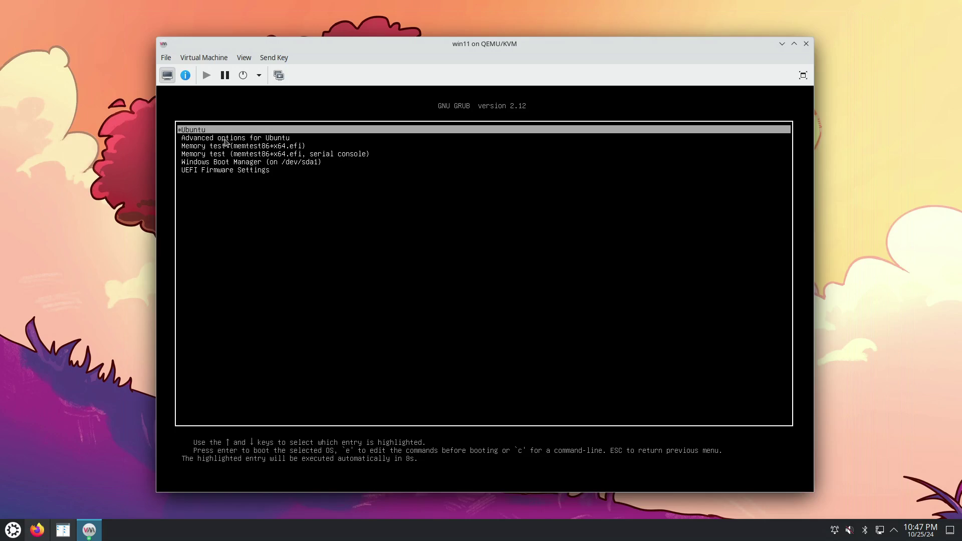
{"action": "key", "text": "Down"}
{"action": "key", "text": "Down"}
{"action": "key", "text": "Down"}
{"action": "key", "text": "Down"}
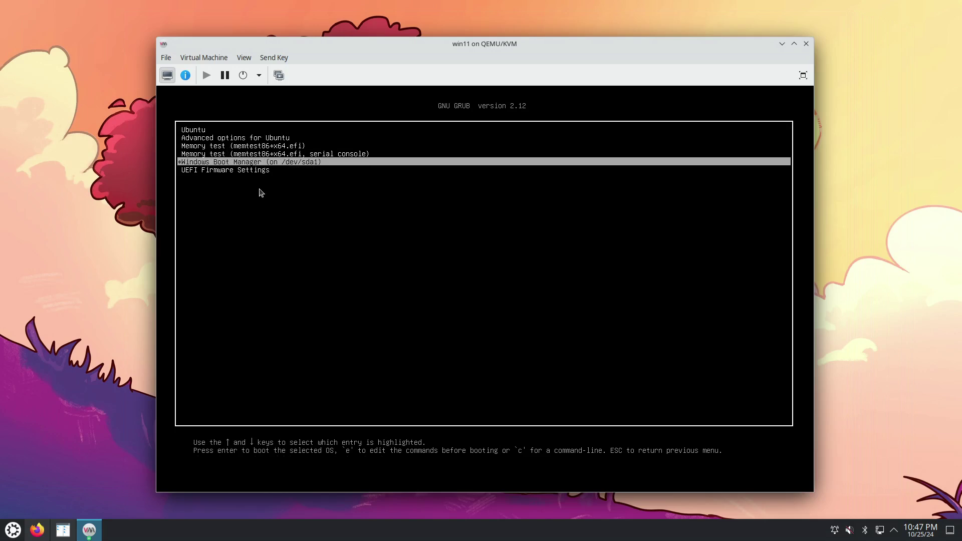
{"action": "key", "text": "Return"}
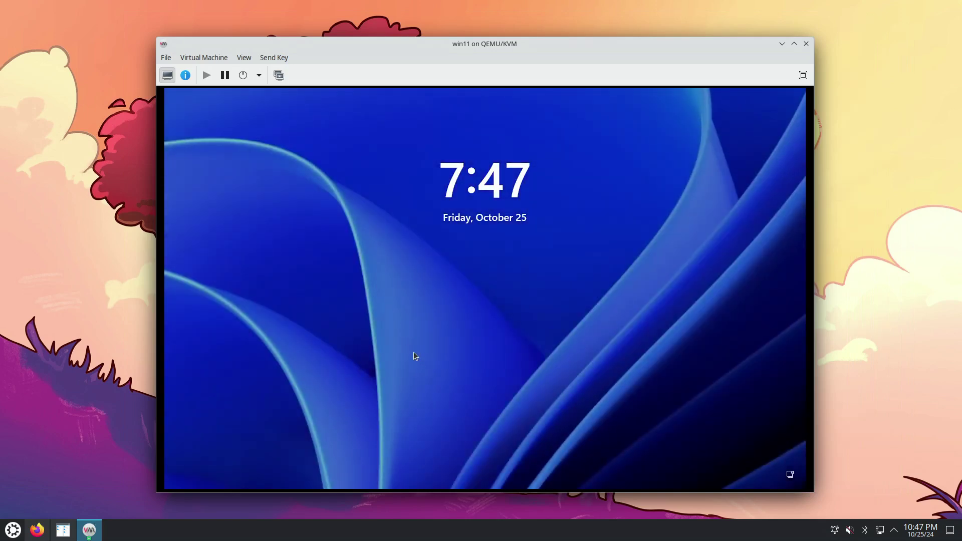
Sign in to Windows 11 with the account password and view This PC's Local Disk (C:) and CD Drive (D:).
{"action": "left_click", "coordinate": [447, 278]}
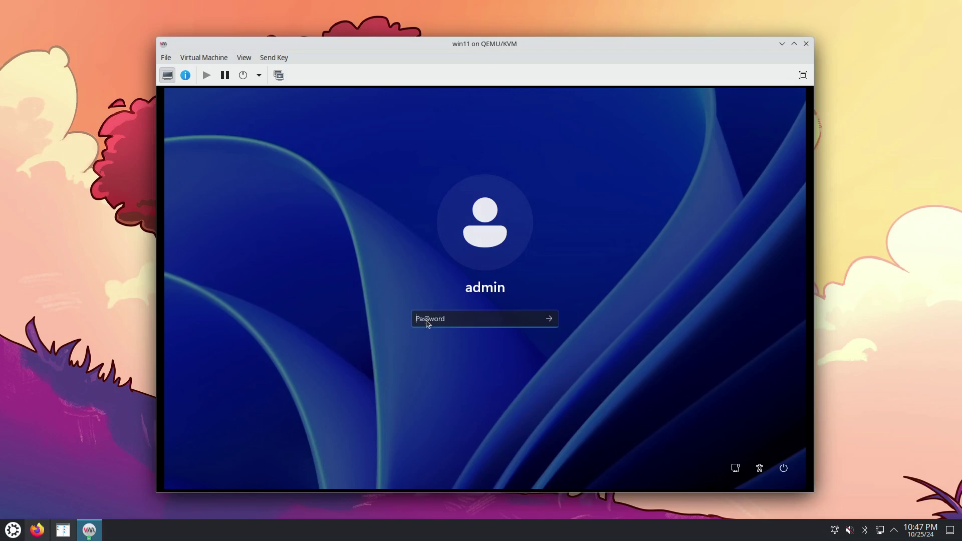
{"action": "type", "text": "••••"}
{"action": "key", "text": "Return"}
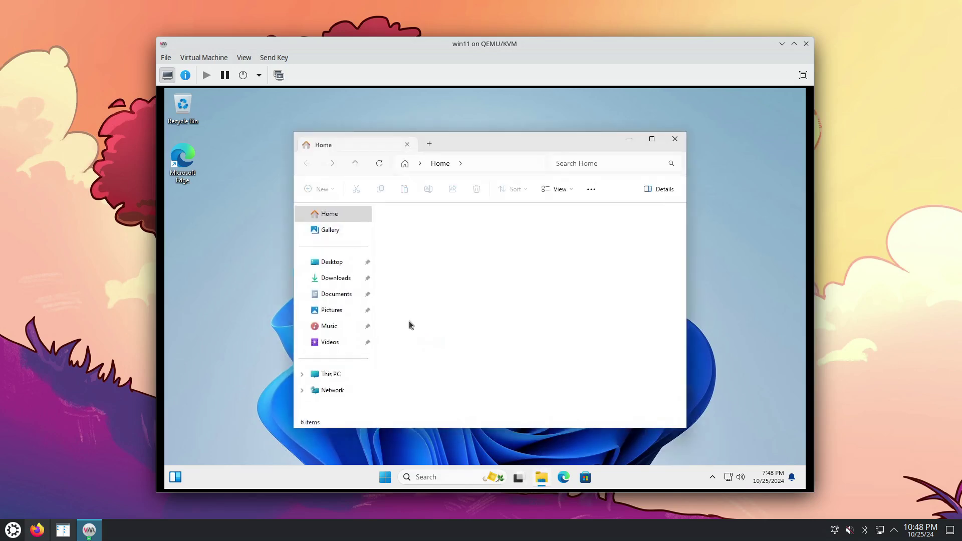
{"action": "left_click", "coordinate": [337, 373]}
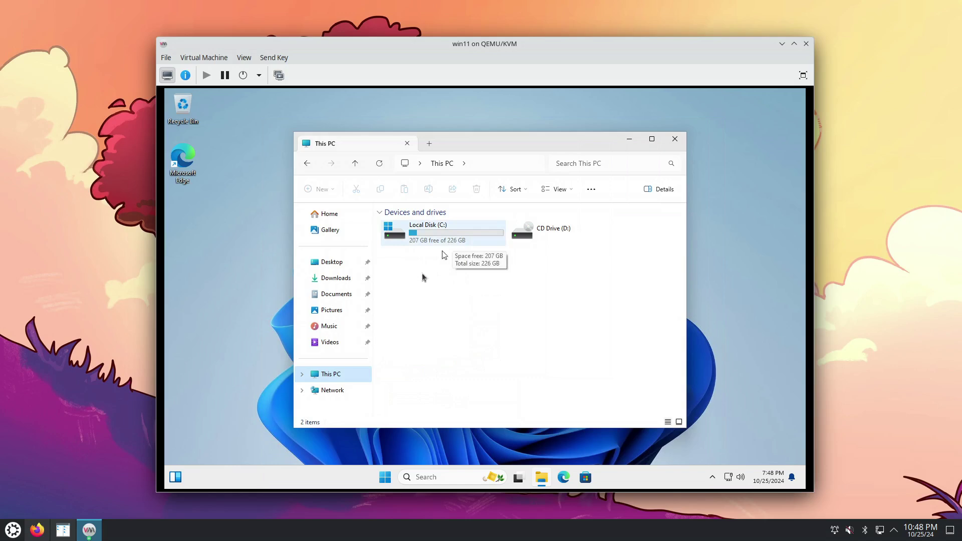
Open Disk Management and inspect Disk 0's 272.27 GB, 100 MB EFI and C: partitions.
{"action": "right_click", "coordinate": [385, 477]}
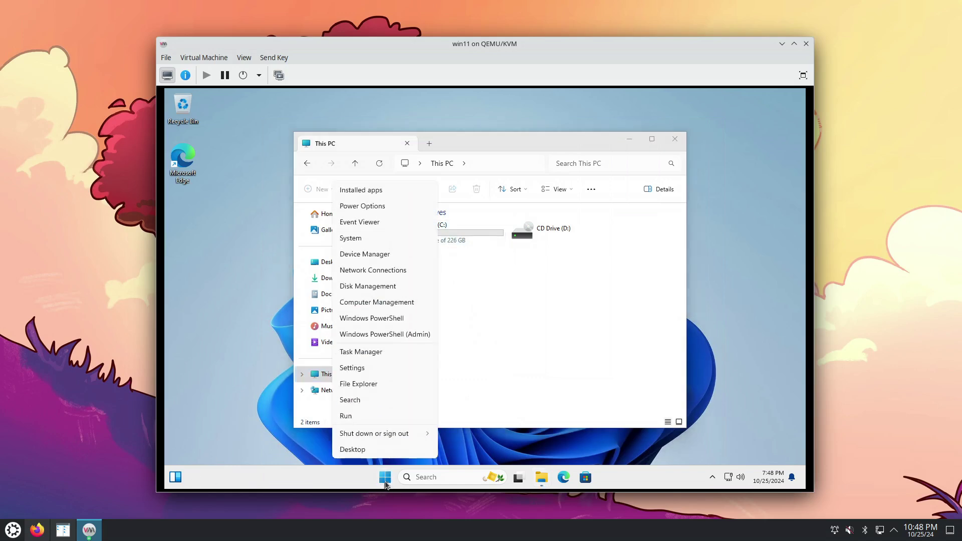
{"action": "left_click", "coordinate": [404, 288]}
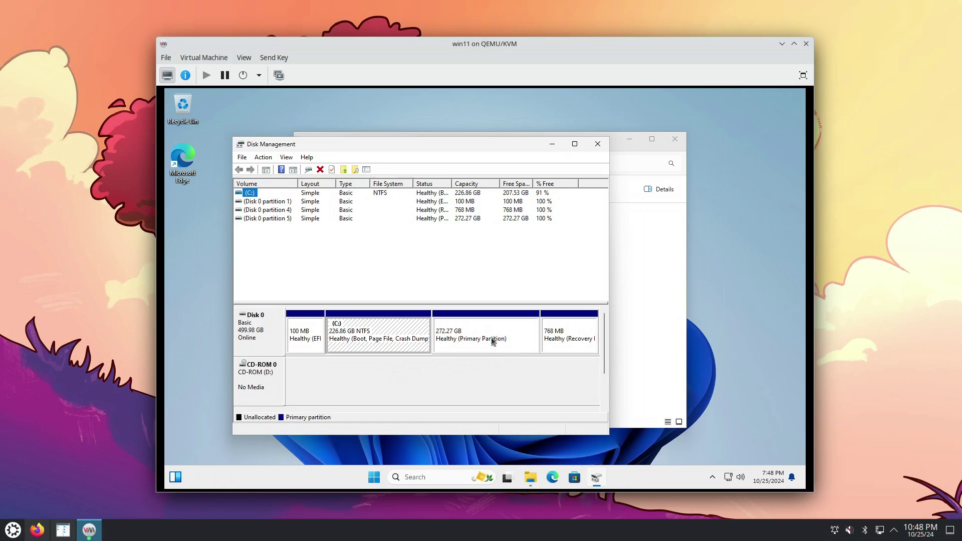
{"action": "left_click", "coordinate": [494, 344]}
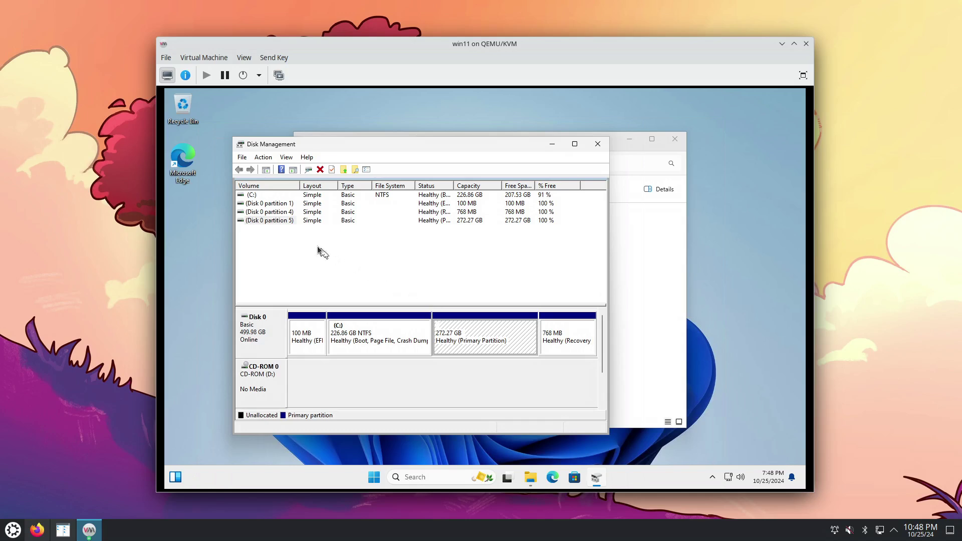
{"action": "left_click", "coordinate": [305, 346]}
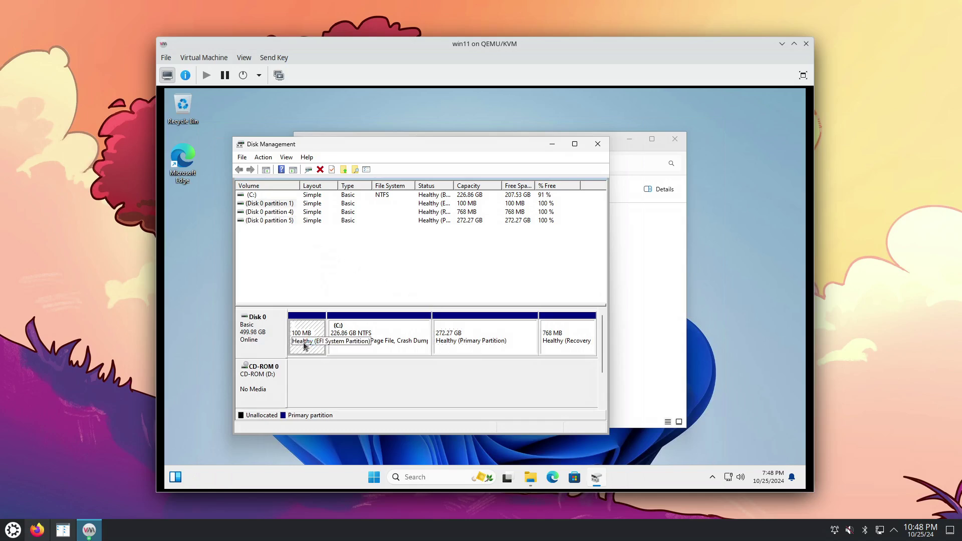
{"action": "left_click", "coordinate": [389, 348]}
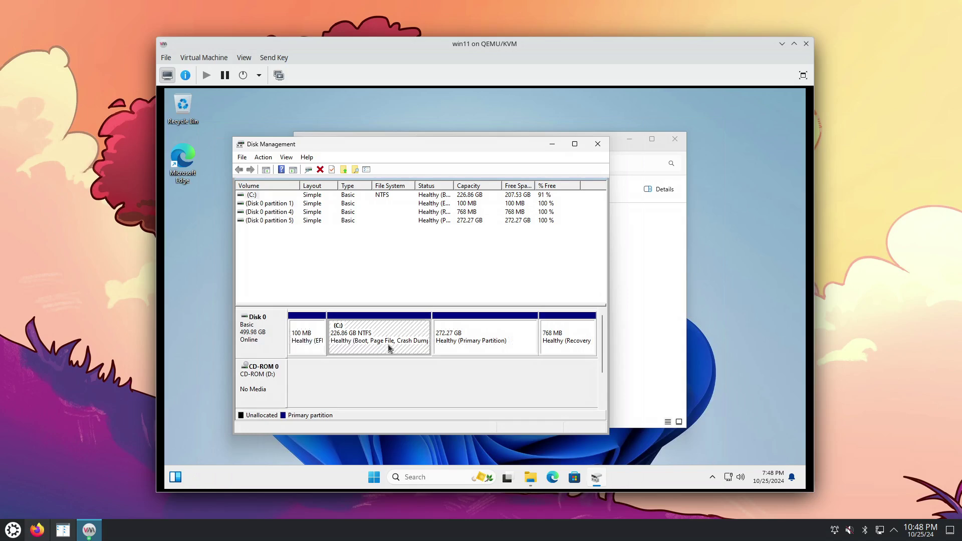
{"action": "left_click", "coordinate": [291, 203]}
{"action": "left_click", "coordinate": [252, 195]}
Re-check the C:, 272.27 GB and 100 MB EFI partitions, then close Disk Management.
{"action": "left_click", "coordinate": [389, 344]}
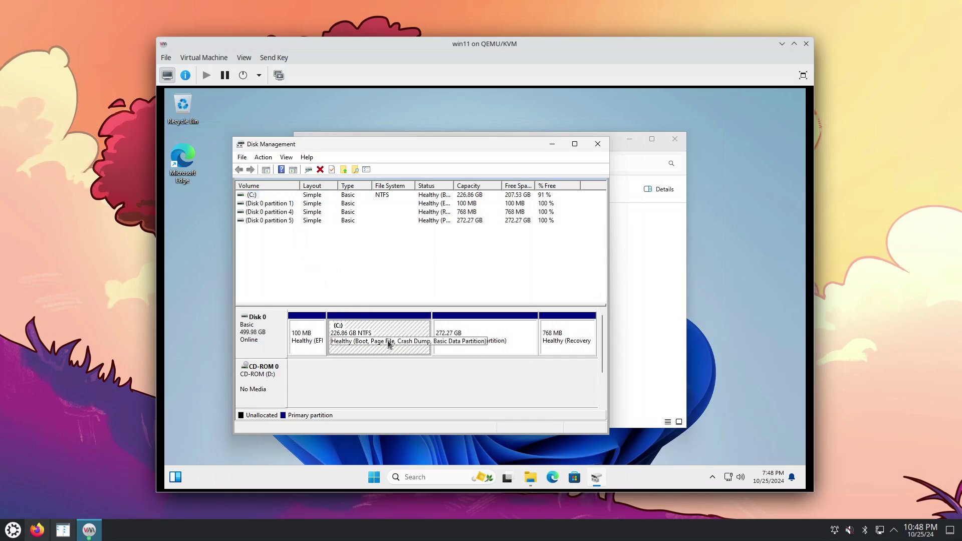
{"action": "left_click", "coordinate": [494, 342]}
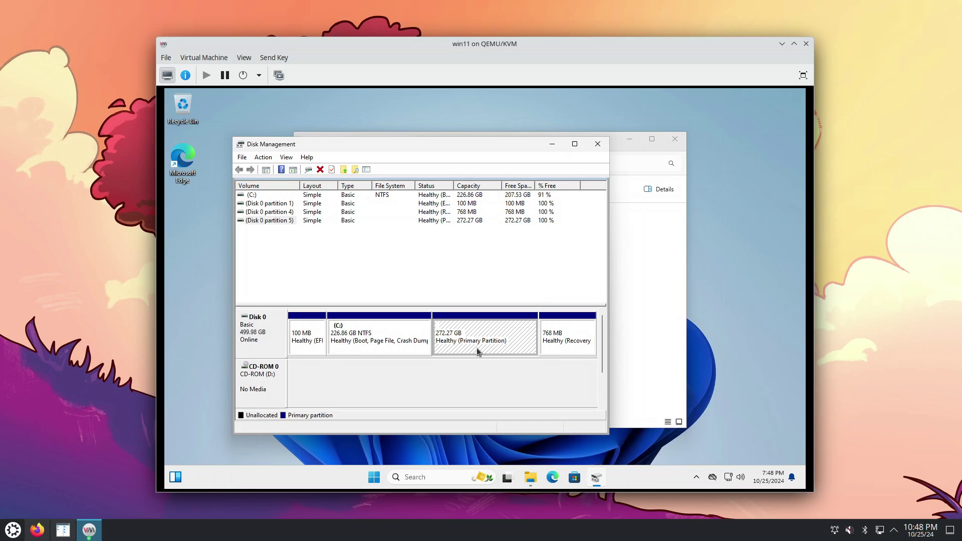
{"action": "left_click", "coordinate": [303, 351]}
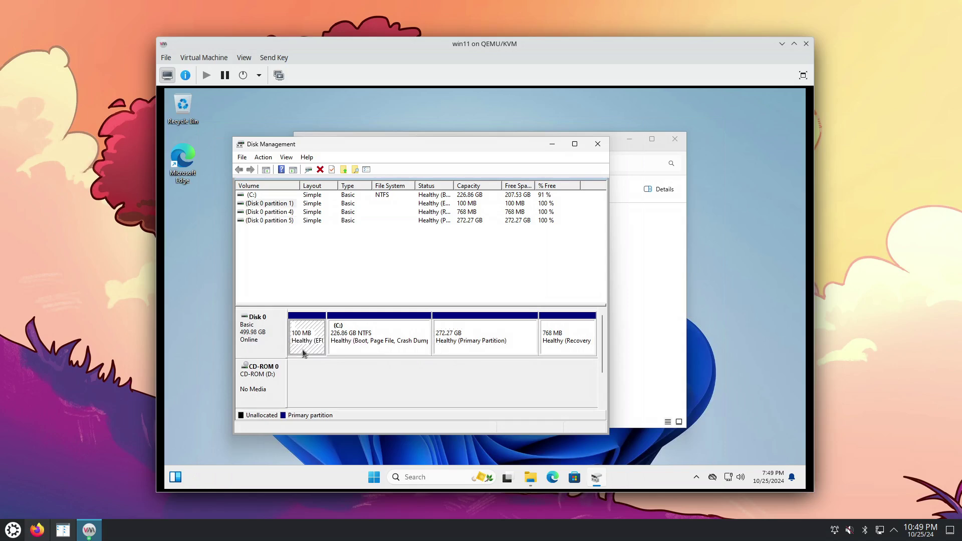
{"action": "left_click", "coordinate": [370, 353]}
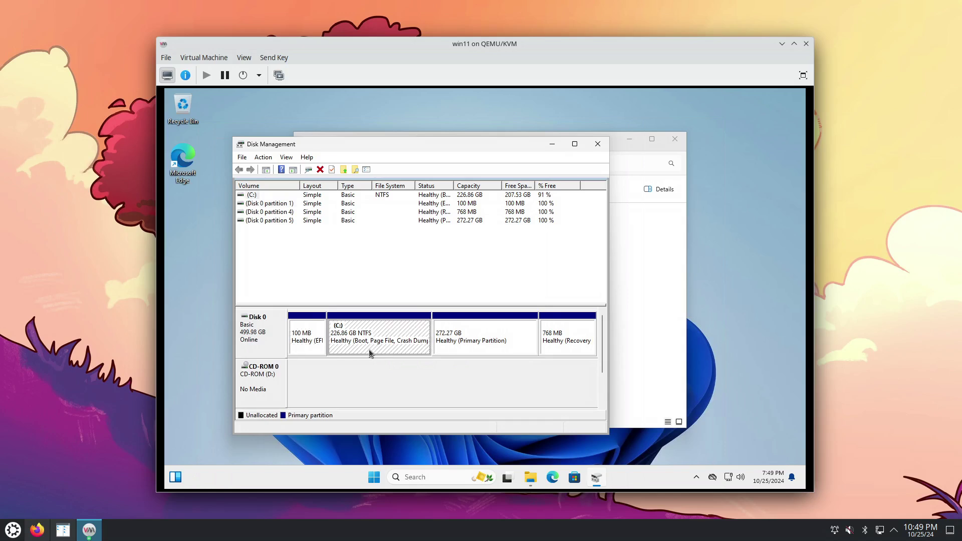
{"action": "left_click", "coordinate": [475, 349]}
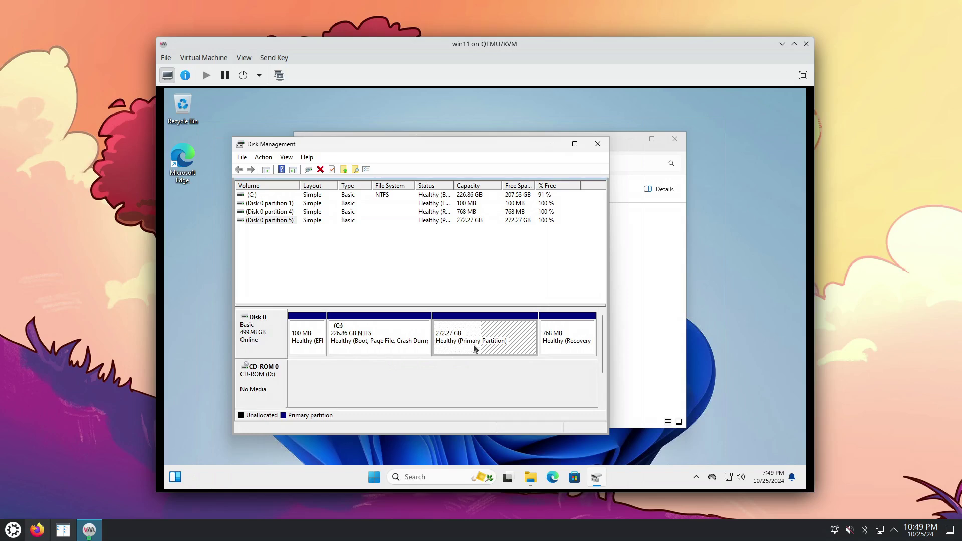
{"action": "left_click", "coordinate": [598, 145]}
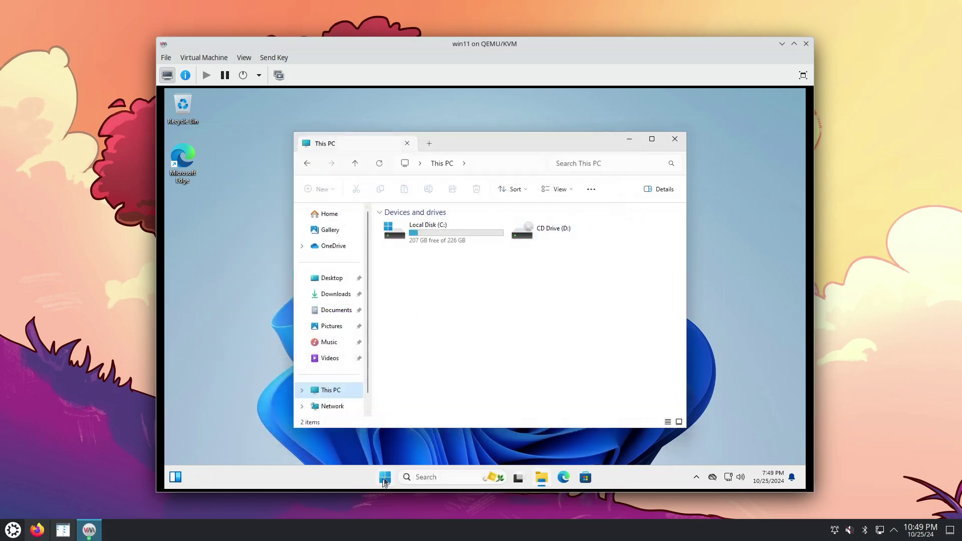
Restart Windows from the Start menu's power options.
{"action": "left_click", "coordinate": [385, 478]}
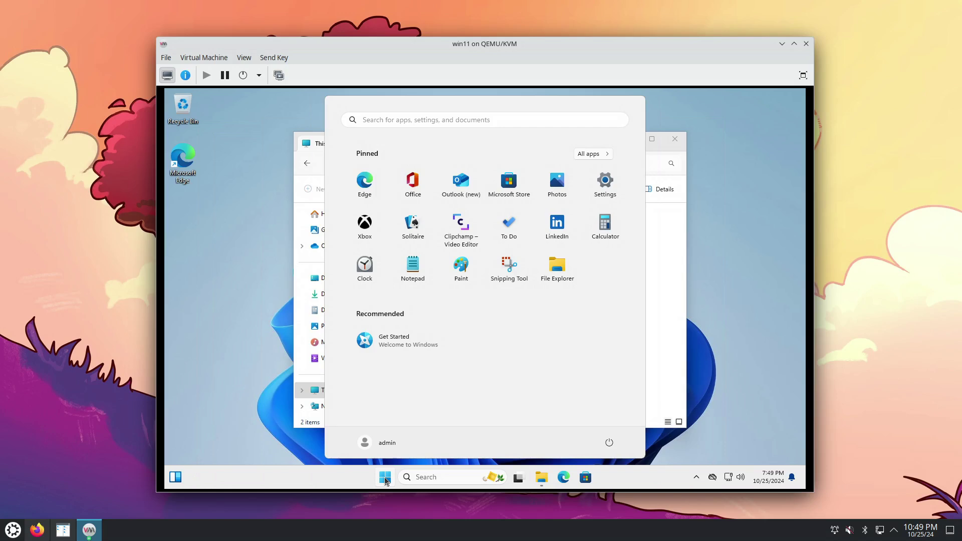
{"action": "left_click", "coordinate": [610, 444]}
{"action": "left_click", "coordinate": [608, 422]}
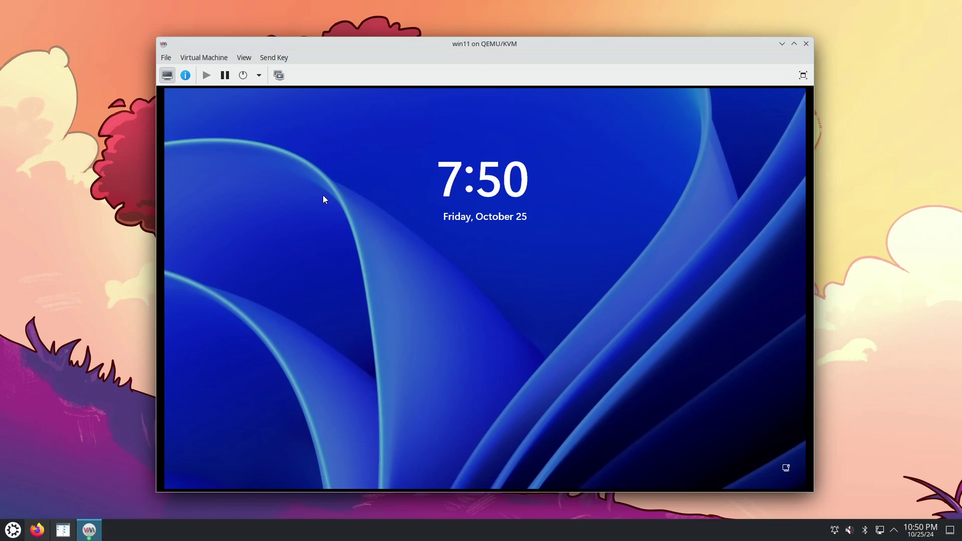
Sign back in at the Windows lock screen with the account password.
{"action": "left_click", "coordinate": [480, 315]}
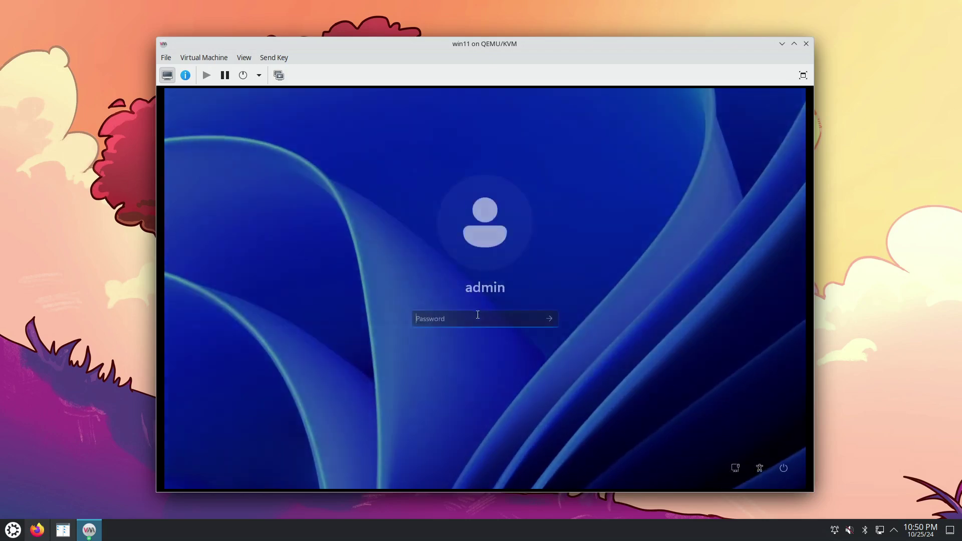
{"action": "type", "text": "••"}
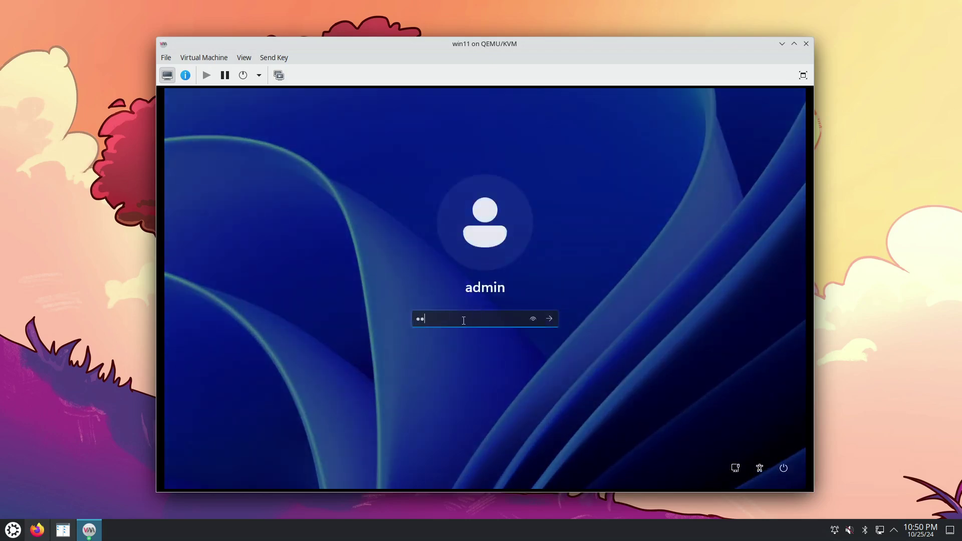
{"action": "type", "text": "••"}
{"action": "key", "text": "Return"}
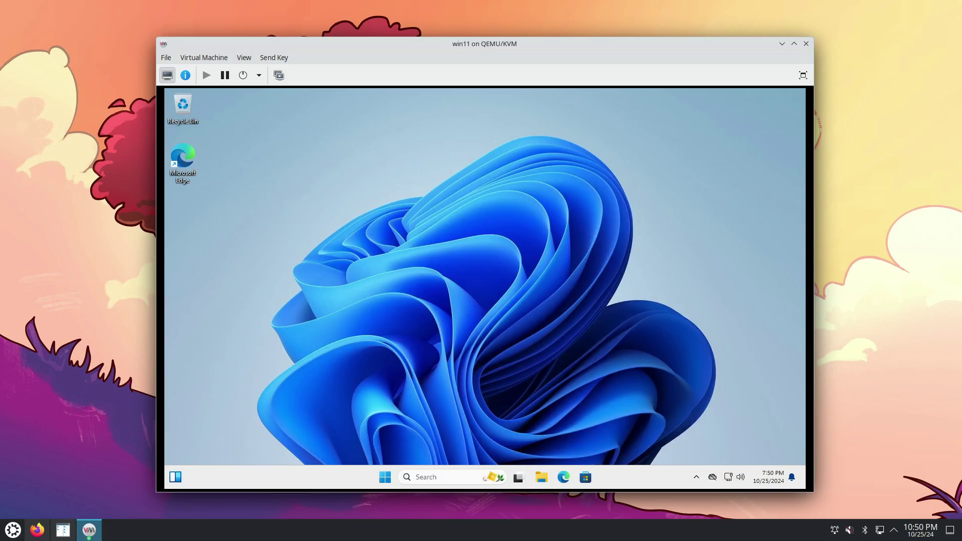
Search Start for 'uefi' and restart Windows into advanced startup from the Recovery settings.
{"action": "left_click", "coordinate": [390, 479]}
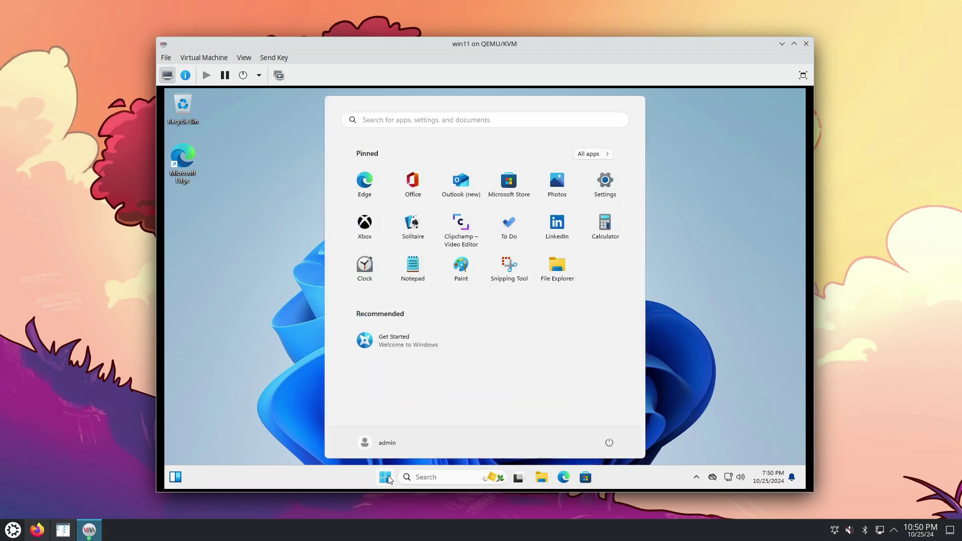
{"action": "type", "text": "ue"}
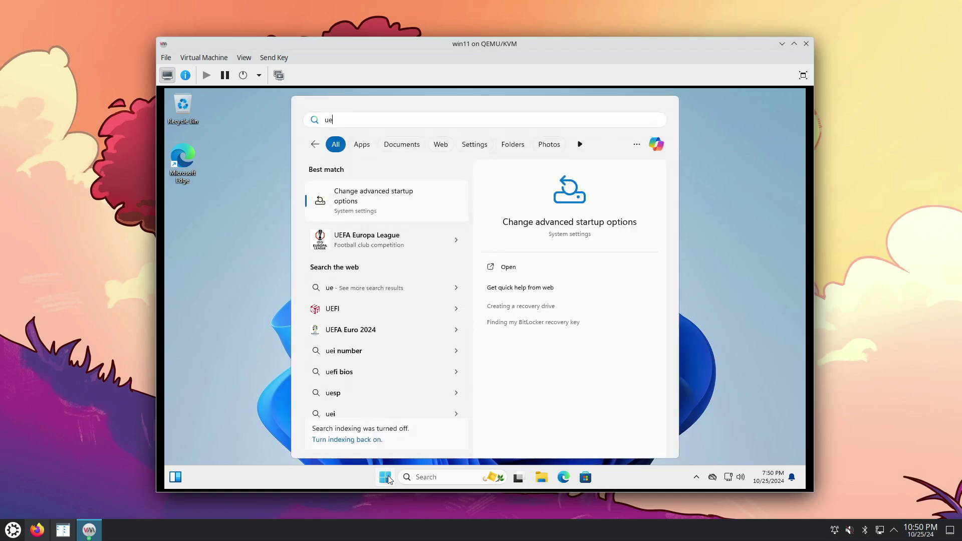
{"action": "type", "text": "fi"}
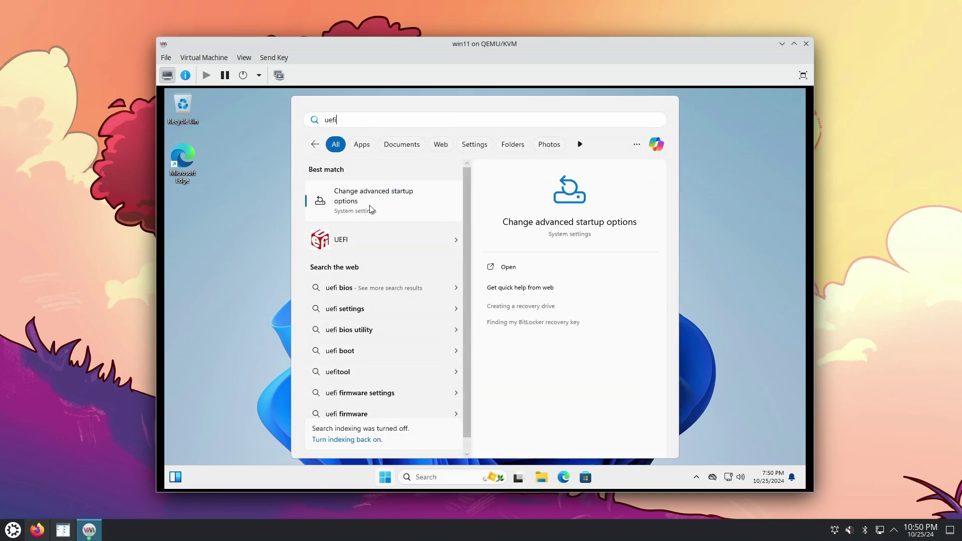
{"action": "left_click", "coordinate": [397, 206]}
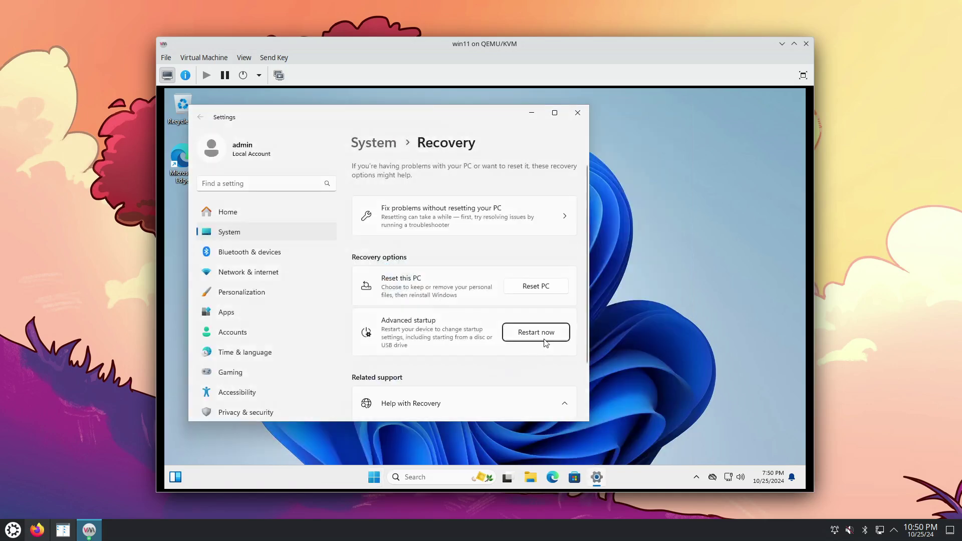
{"action": "left_click", "coordinate": [541, 332]}
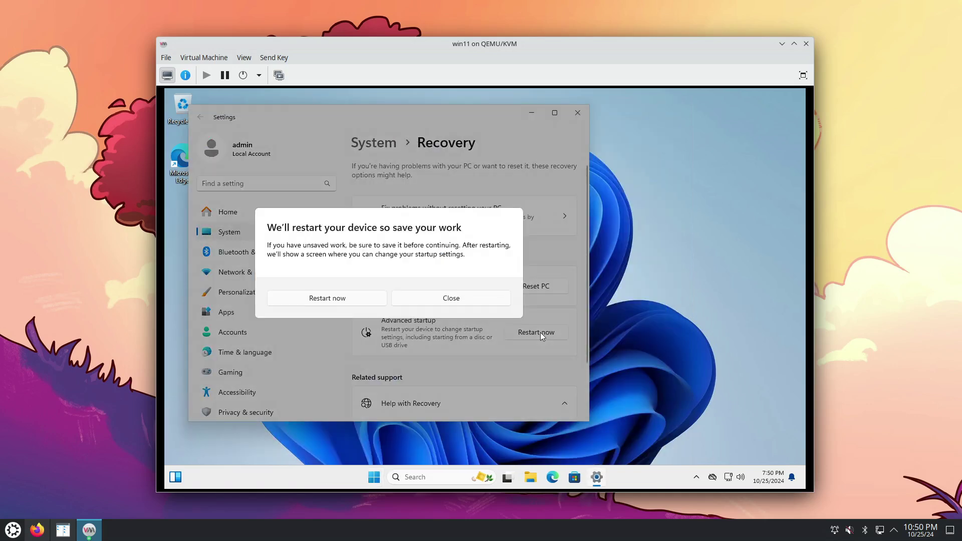
{"action": "left_click", "coordinate": [352, 299]}
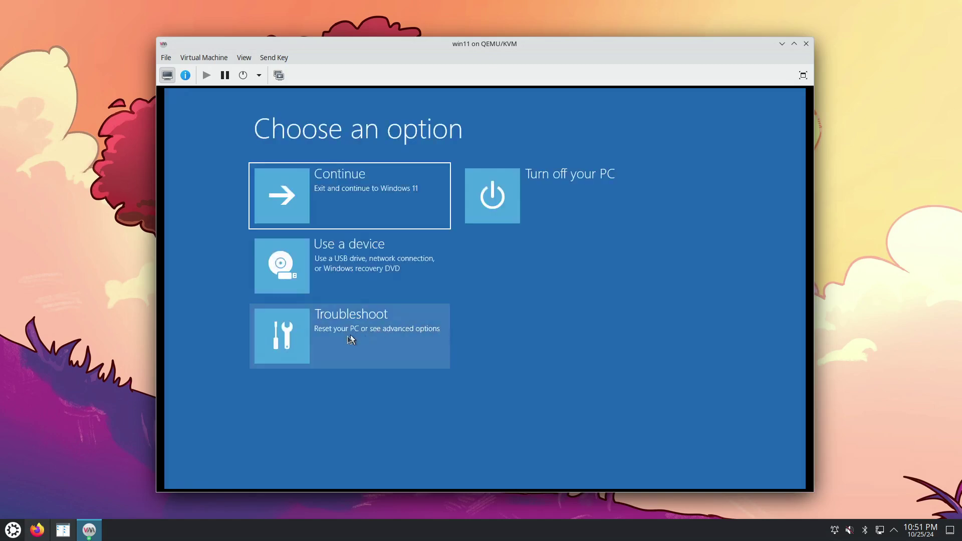
Choose Troubleshoot > Advanced options > UEFI Firmware Settings to reboot into the firmware.
{"action": "left_click", "coordinate": [397, 334]}
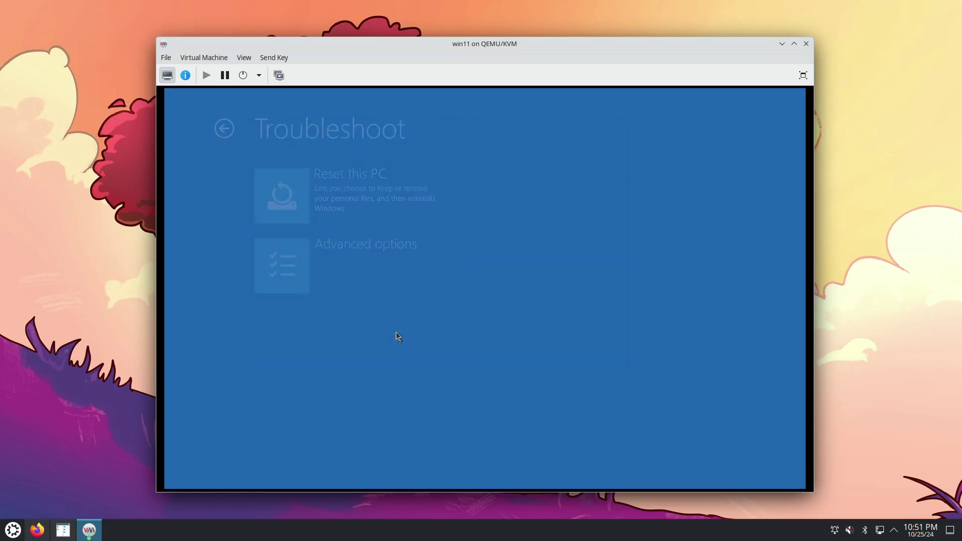
{"action": "left_click", "coordinate": [367, 262]}
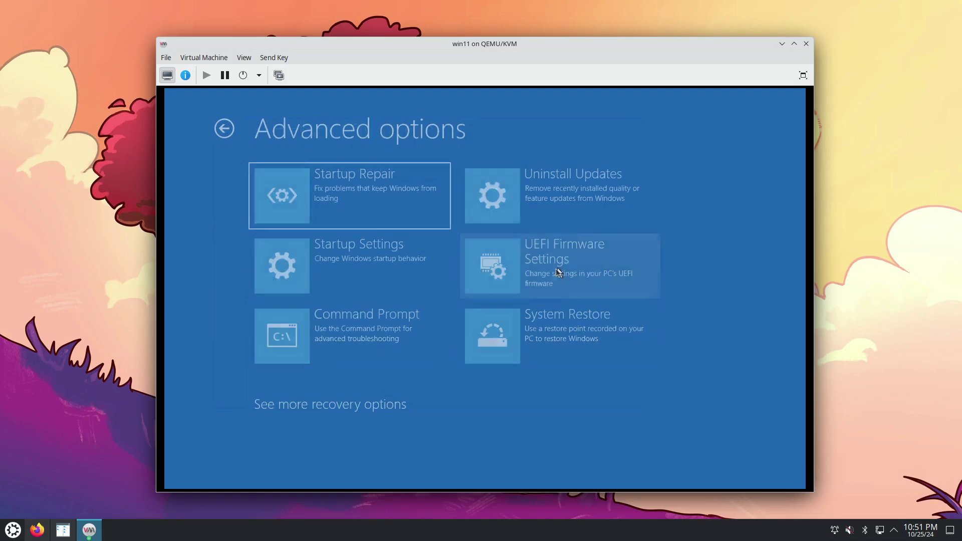
{"action": "left_click", "coordinate": [610, 218]}
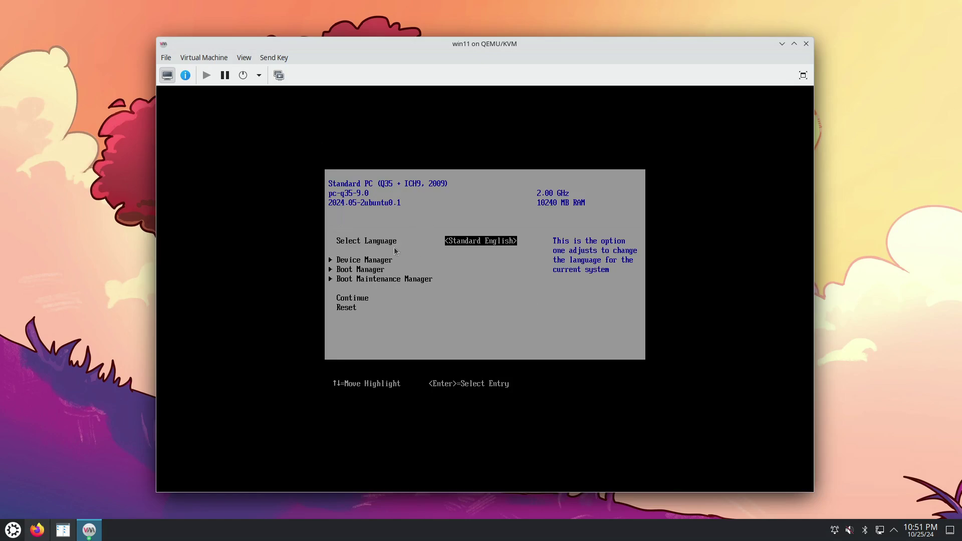
Open the firmware Boot Manager and highlight the Ubuntu boot entry.
{"action": "key", "text": "Down"}
{"action": "key", "text": "Down"}
{"action": "key", "text": "Return"}
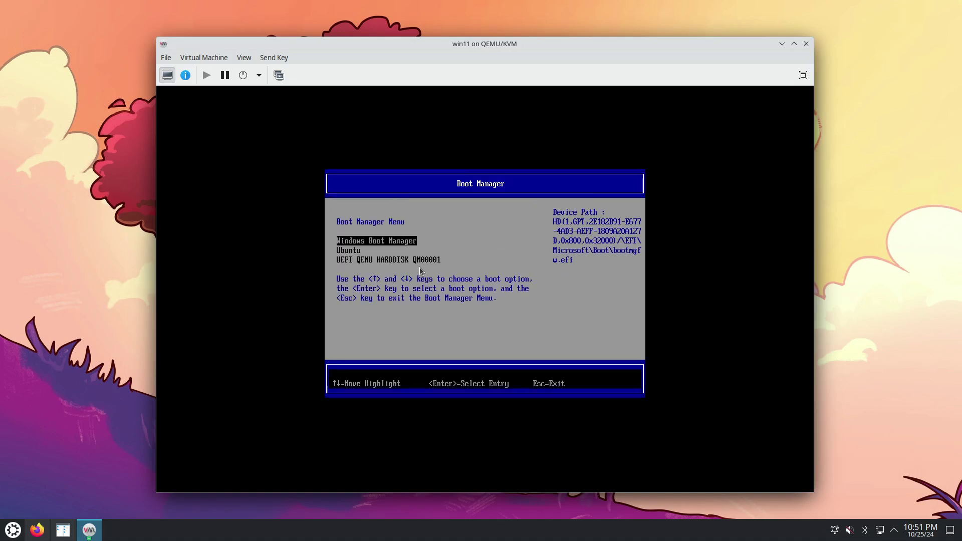
{"action": "key", "text": "Down"}
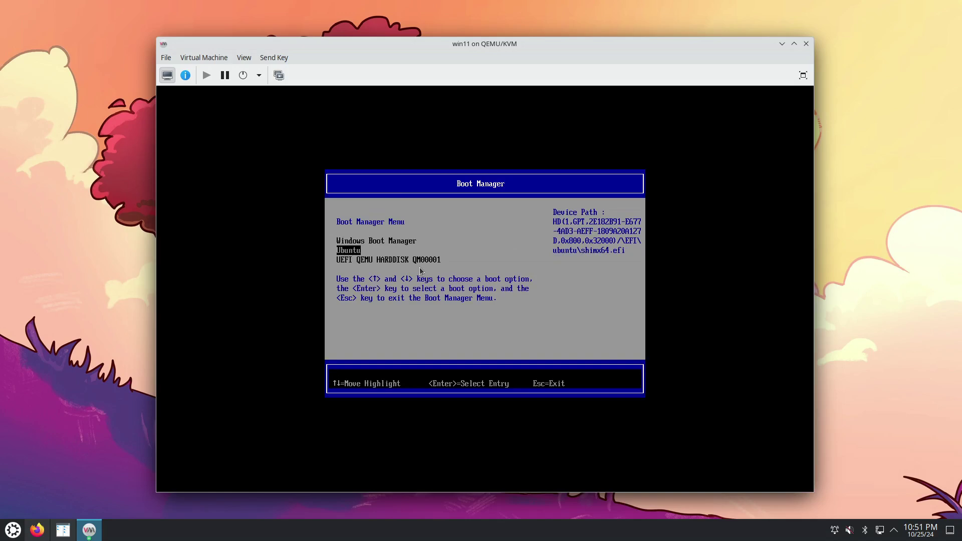
{"action": "key", "text": "Up"}
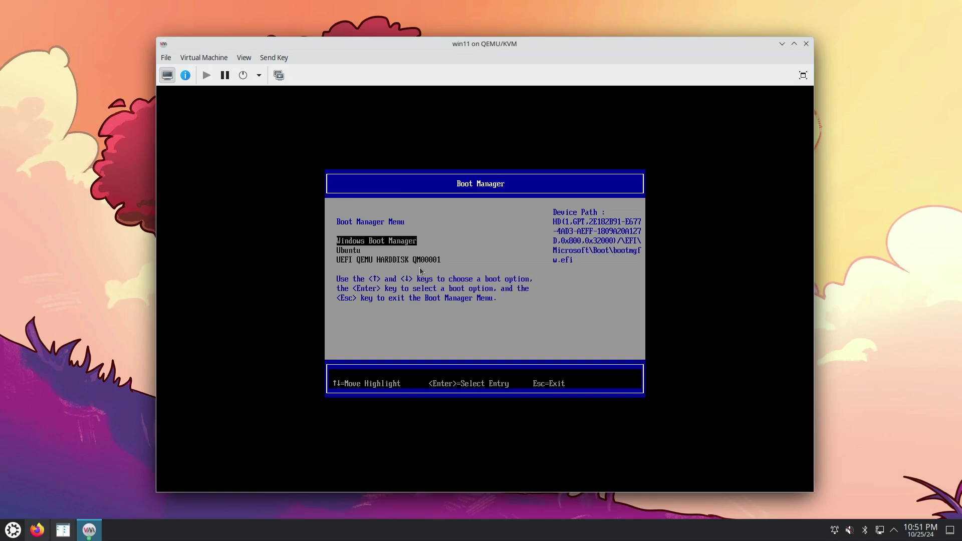
{"action": "key", "text": "Down"}
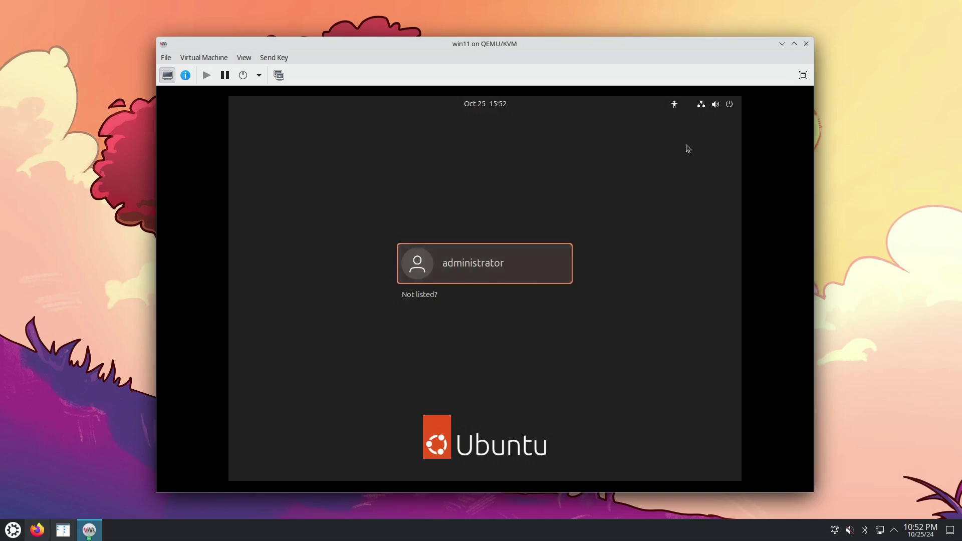
Restart Ubuntu from the login screen's system menu, after cancelling an accidental Power Off.
{"action": "left_click", "coordinate": [733, 104]}
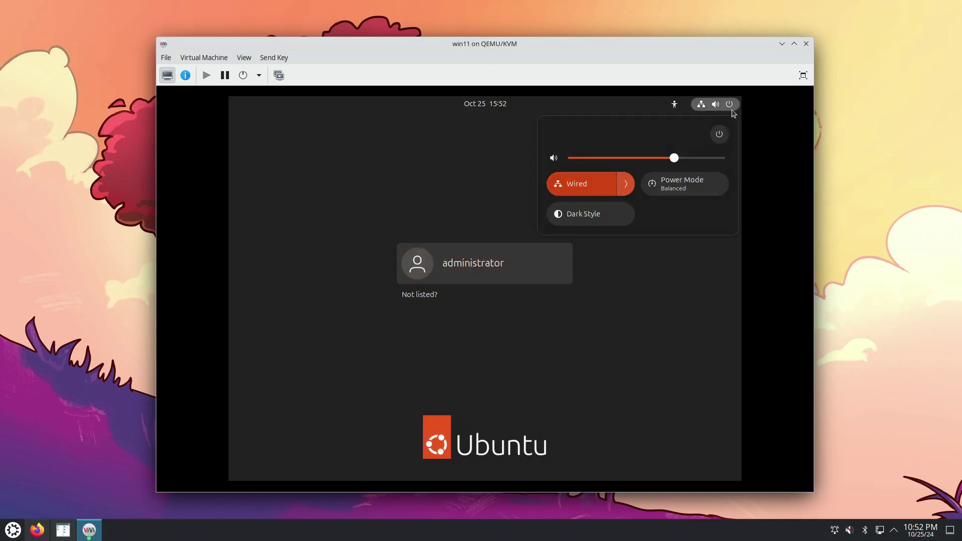
{"action": "left_click", "coordinate": [719, 134]}
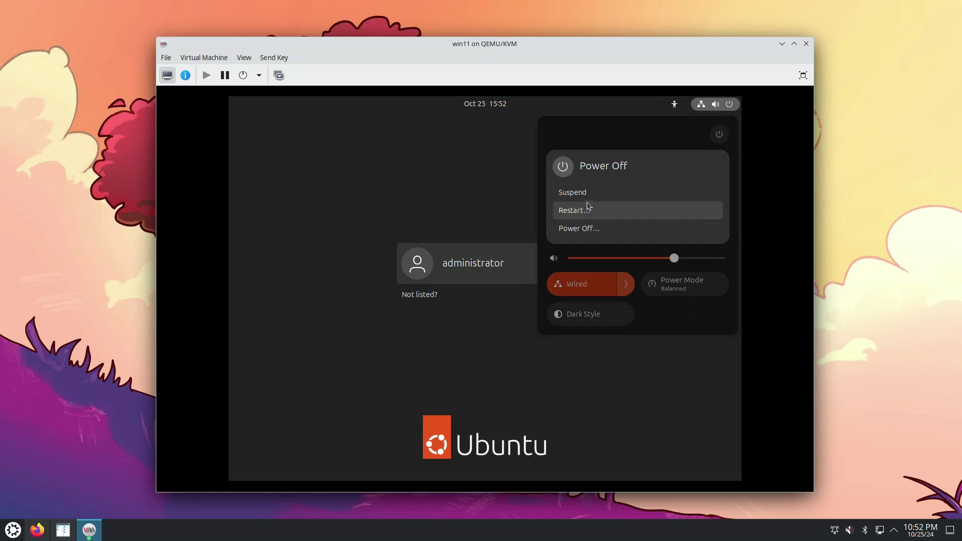
{"action": "left_click", "coordinate": [589, 233]}
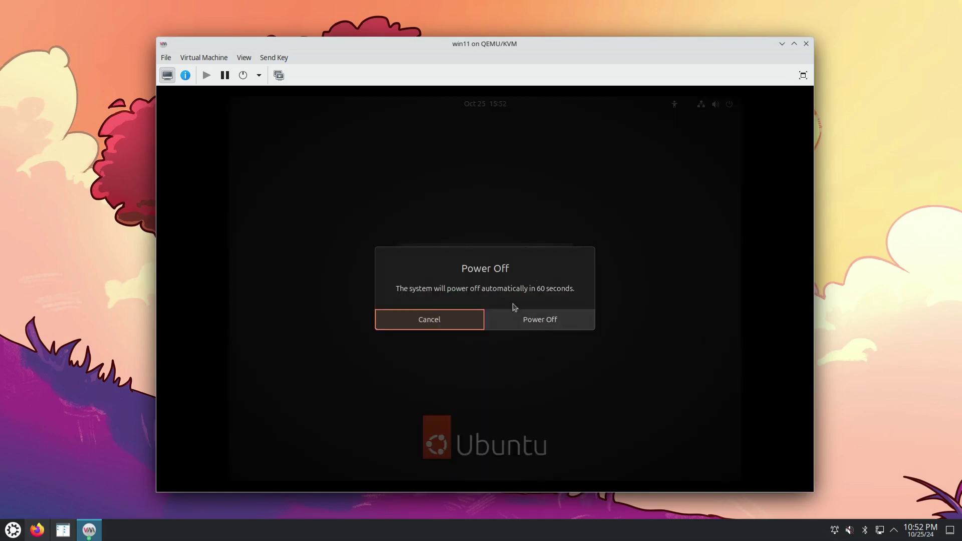
{"action": "left_click", "coordinate": [454, 324]}
{"action": "left_click", "coordinate": [727, 108]}
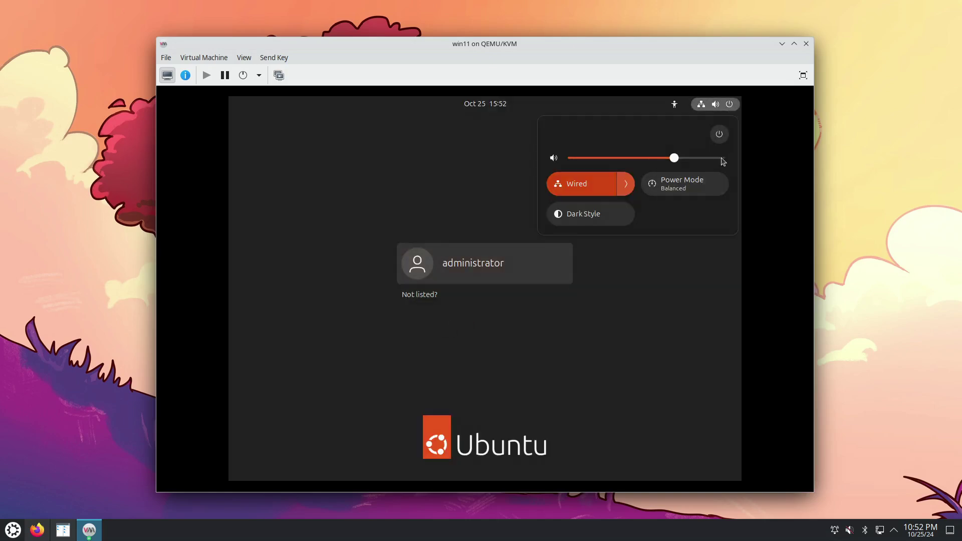
{"action": "left_click", "coordinate": [719, 135]}
{"action": "left_click", "coordinate": [596, 211]}
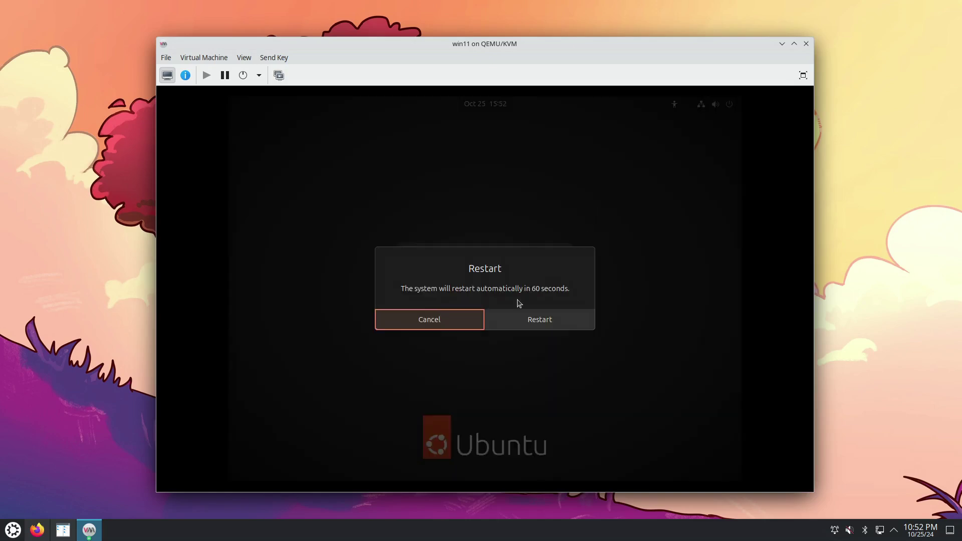
{"action": "left_click", "coordinate": [540, 325]}
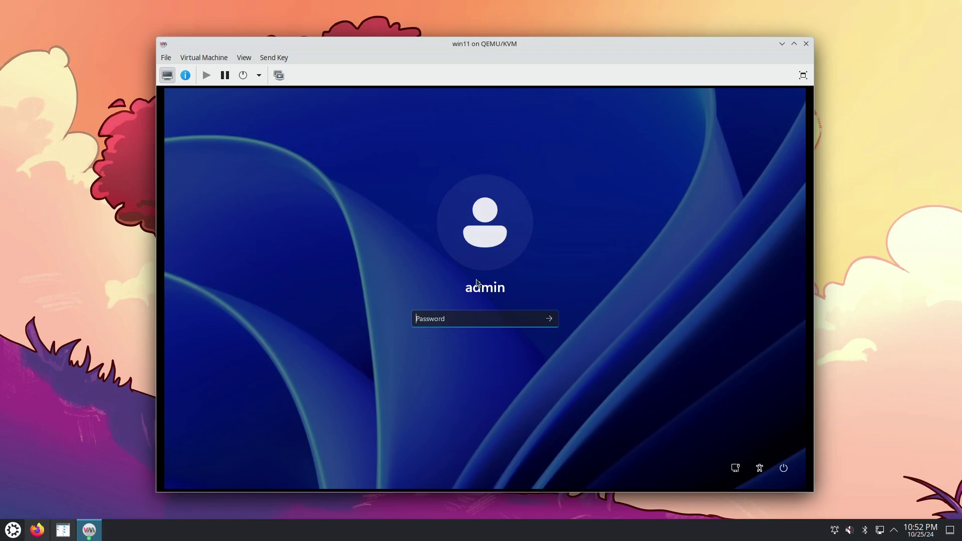
Shut down Windows from the login screen's power menu, overriding the warning.
{"action": "left_click", "coordinate": [785, 469]}
{"action": "left_click", "coordinate": [773, 427]}
{"action": "left_click", "coordinate": [746, 443]}
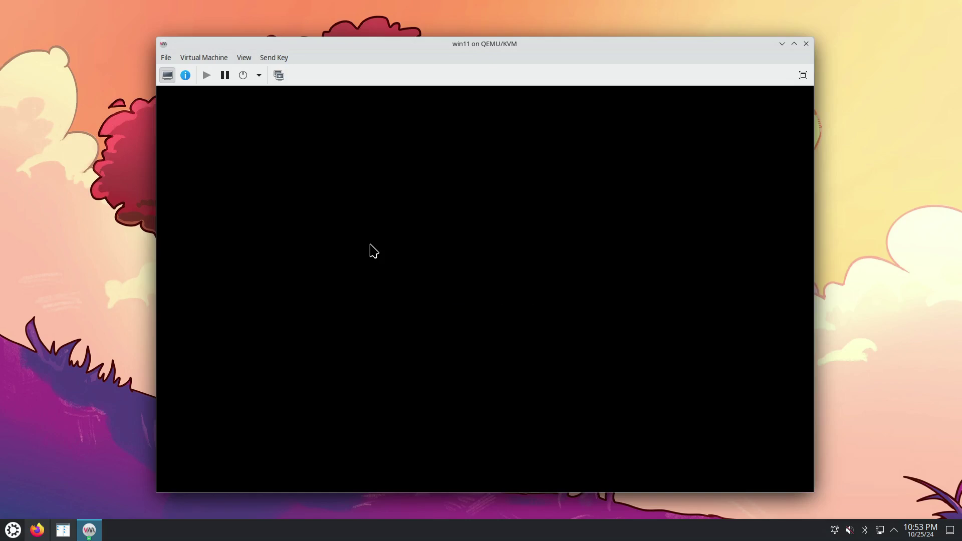
Interrupt the TianoCore splash to enter firmware setup and open the Boot Manager list.
{"action": "key", "text": "Escape"}
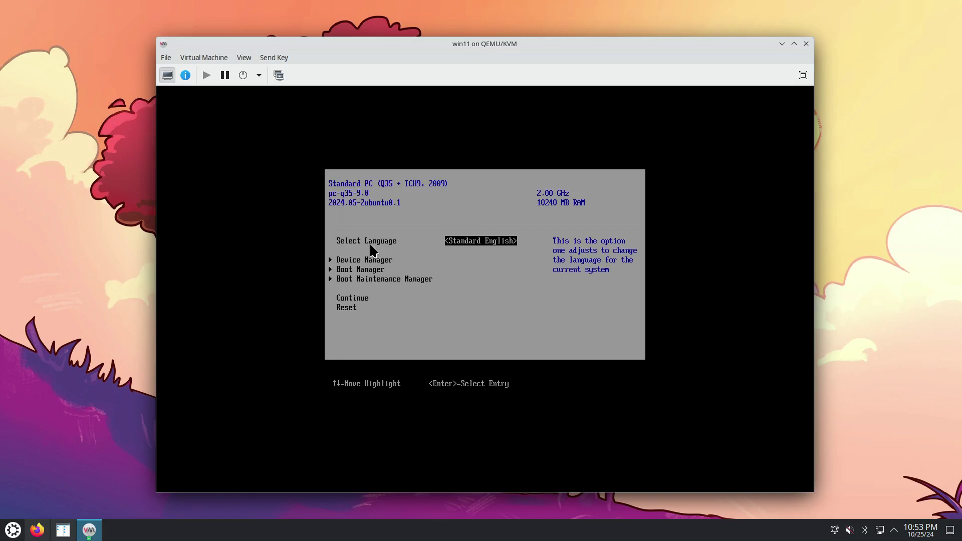
{"action": "key", "text": "Down"}
{"action": "key", "text": "Down"}
{"action": "key", "text": "Down"}
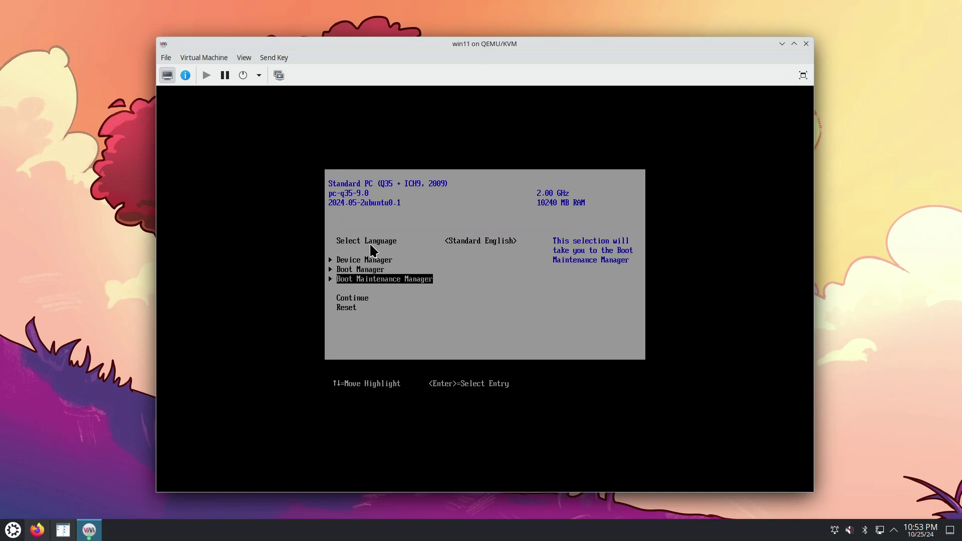
{"action": "key", "text": "Up"}
{"action": "key", "text": "Return"}
Review the Ubuntu and UEFI QEMU HARDDISK QM00001 boot entries, then return to the main menu.
{"action": "key", "text": "Down"}
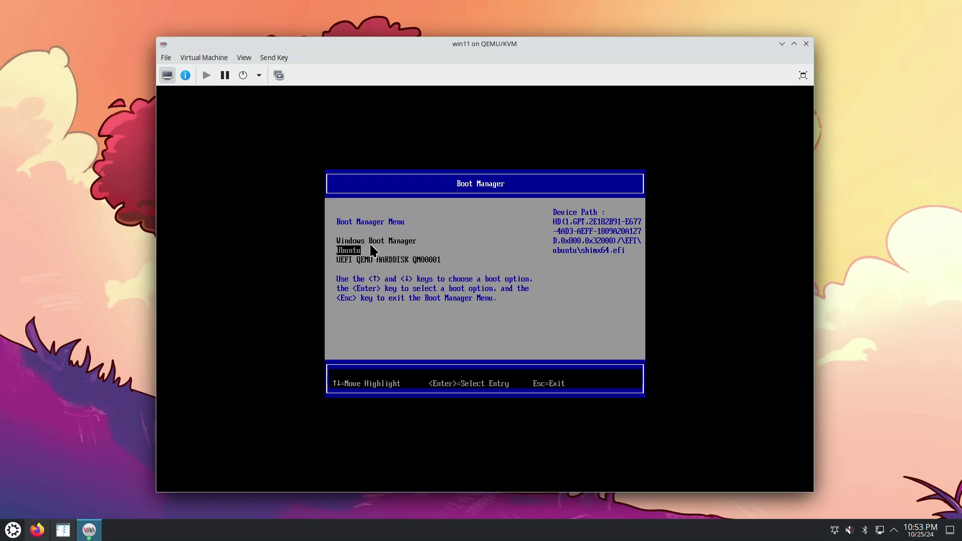
{"action": "key", "text": "Up"}
{"action": "key", "text": "Up"}
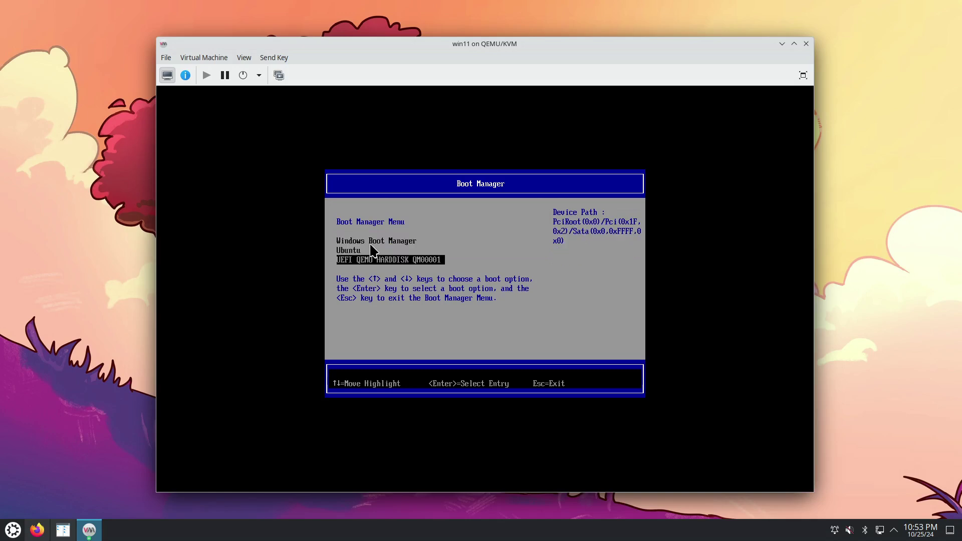
{"action": "key", "text": "Escape"}
{"action": "key", "text": "Down"}
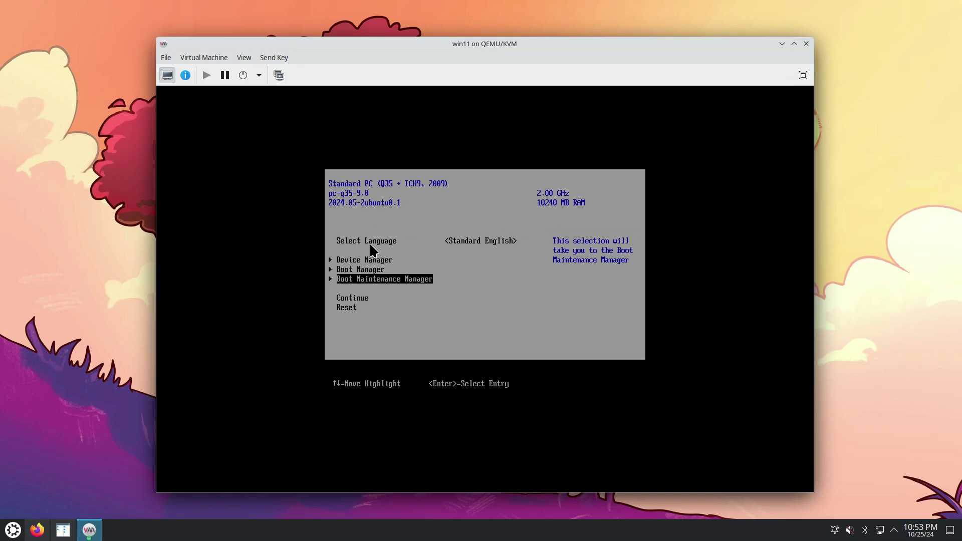
{"action": "key", "text": "Return"}
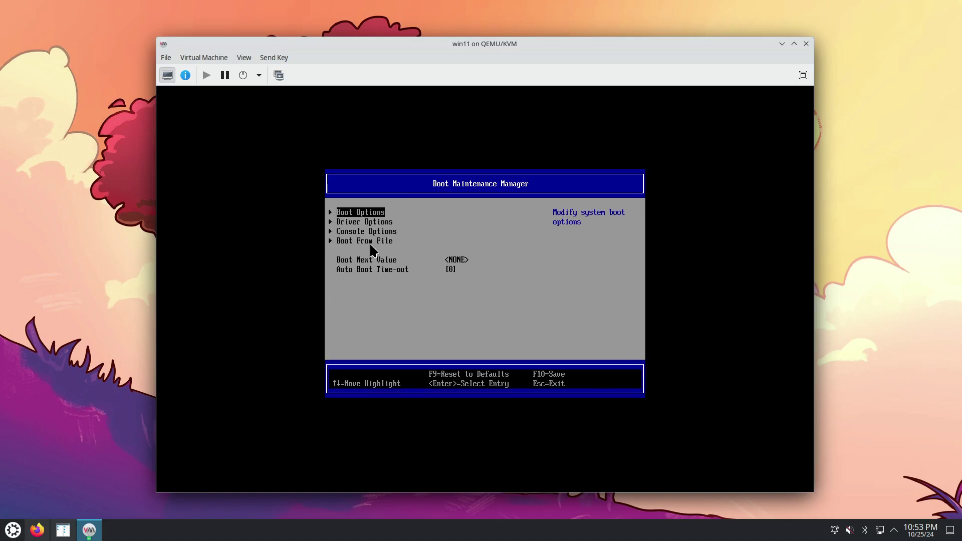
{"action": "key", "text": "Return"}
{"action": "key", "text": "Down"}
{"action": "key", "text": "Down"}
{"action": "key", "text": "Down"}
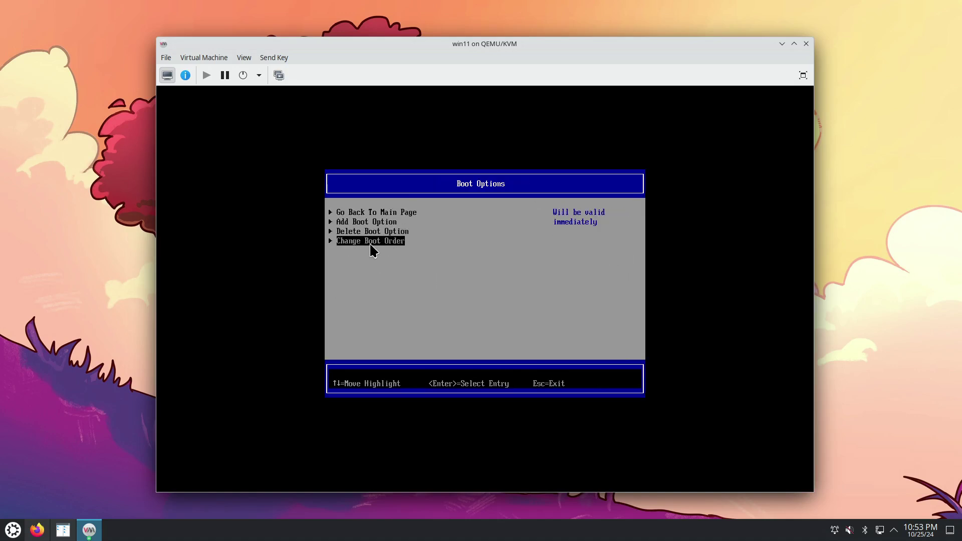
{"action": "key", "text": "Return"}
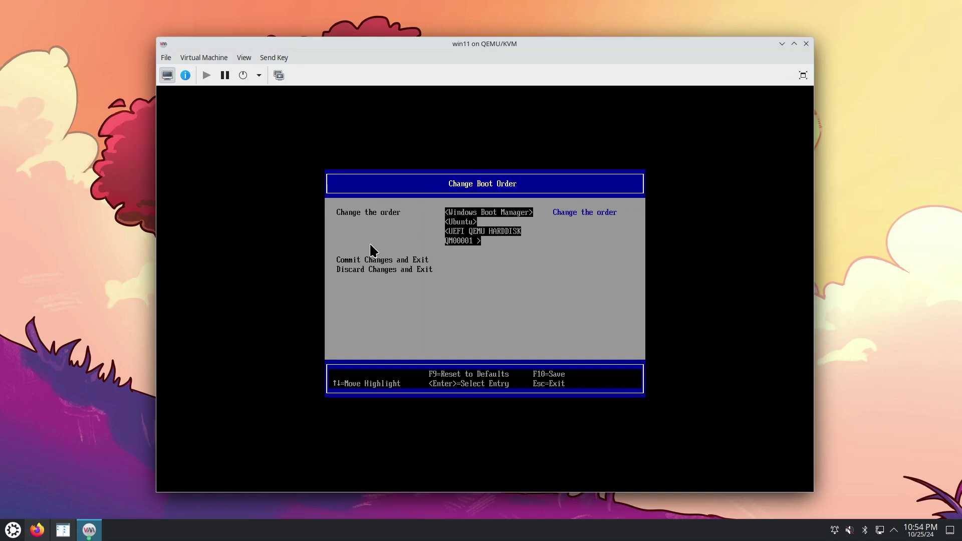
{"action": "key", "text": "Escape"}
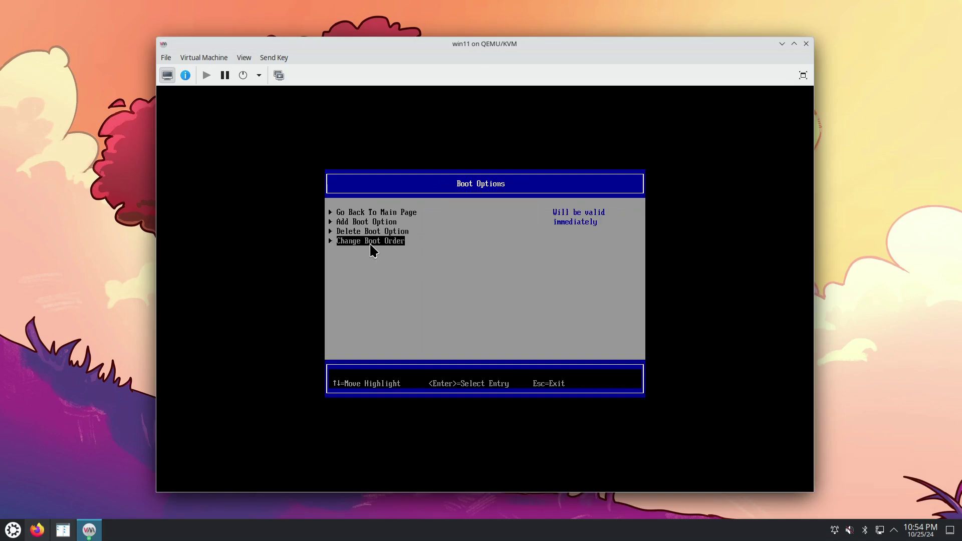
{"action": "key", "text": "Escape"}
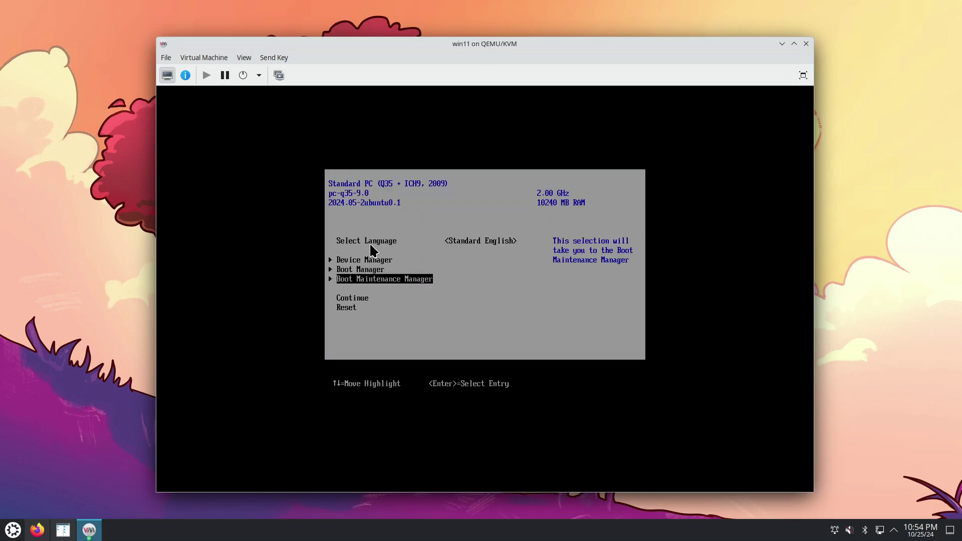
{"action": "key", "text": "Up"}
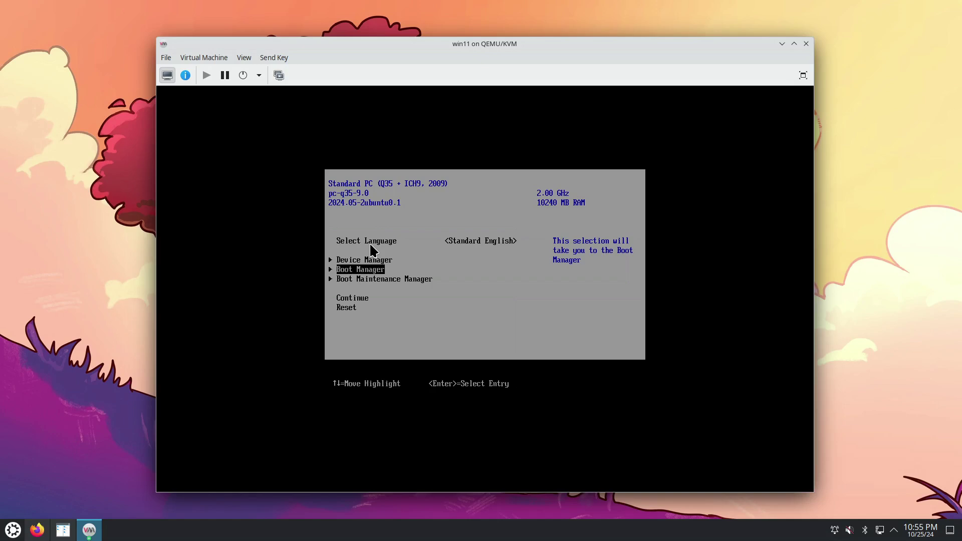
{"action": "key", "text": "Return"}
Boot the Ubuntu entry from Boot Manager, then start Ubuntu from the GRUB menu.
{"action": "key", "text": "Down"}
{"action": "key", "text": "Return"}
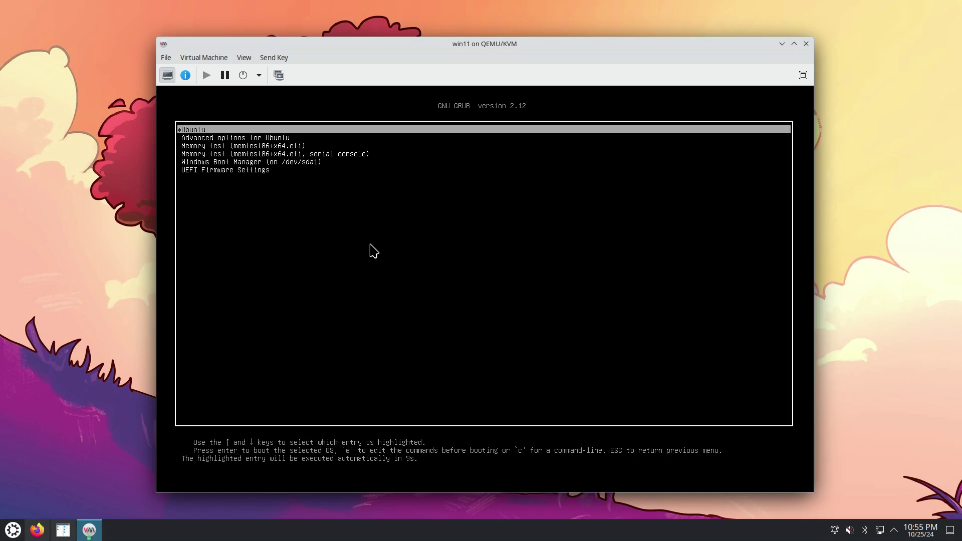
{"action": "key", "text": "Return"}
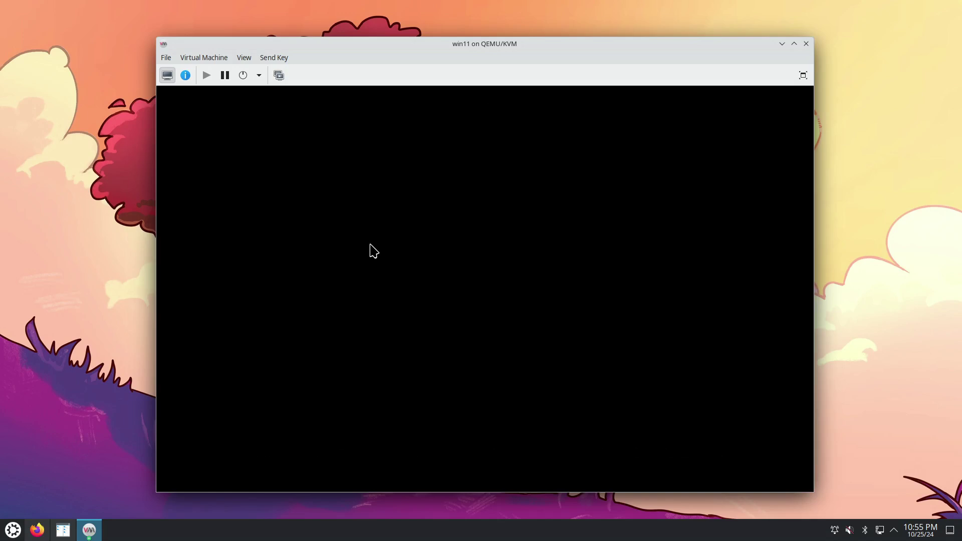